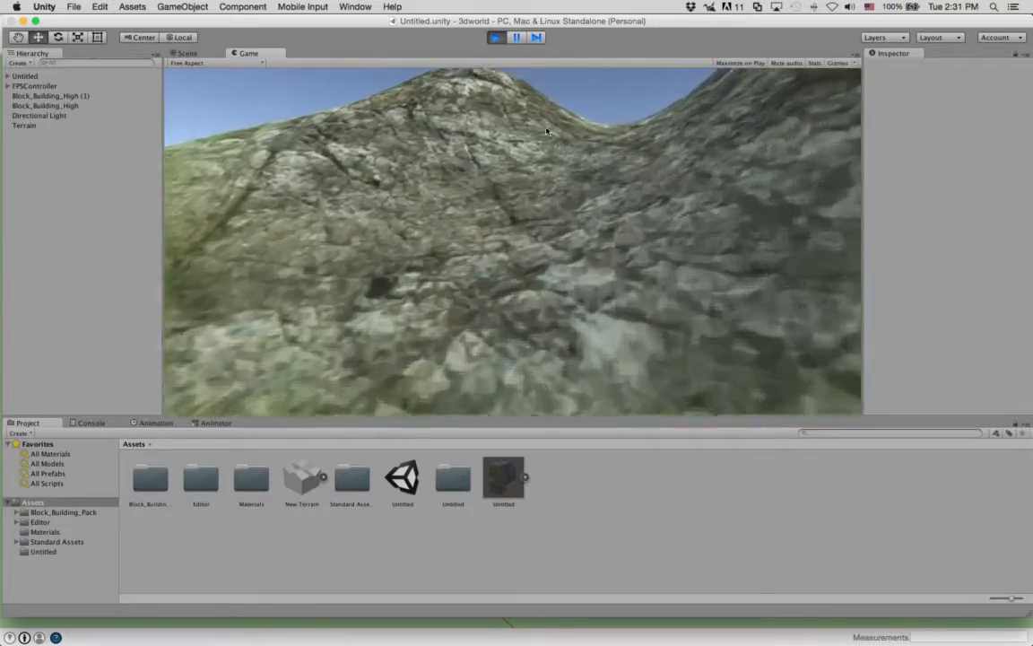
Walk through the terrain in play mode to examine the rocky hills, buildings and grass, and stop the game
key("w")
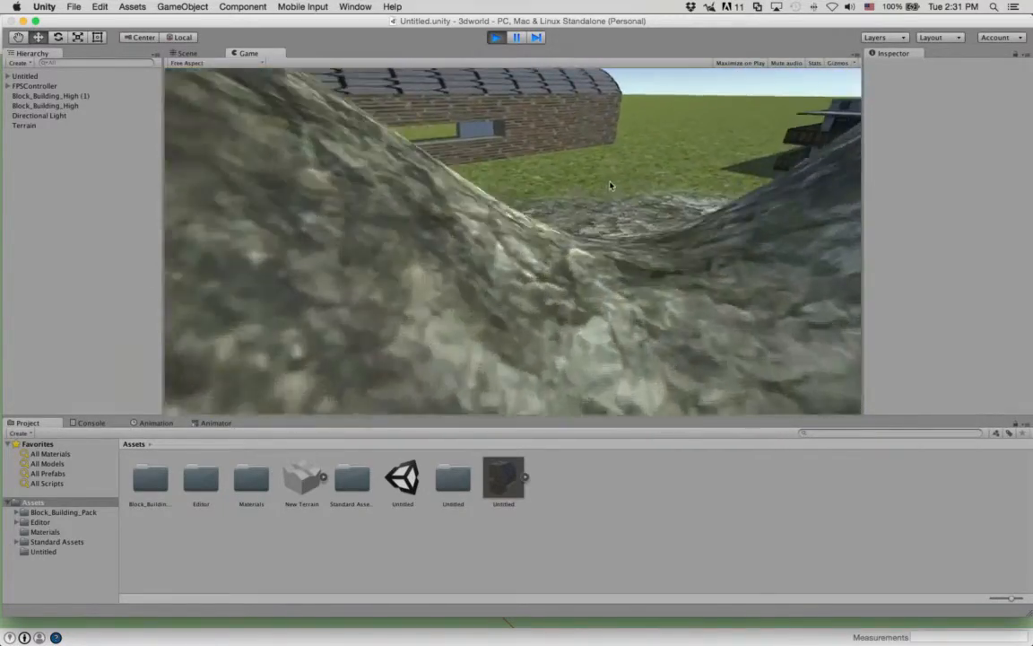
key("w")
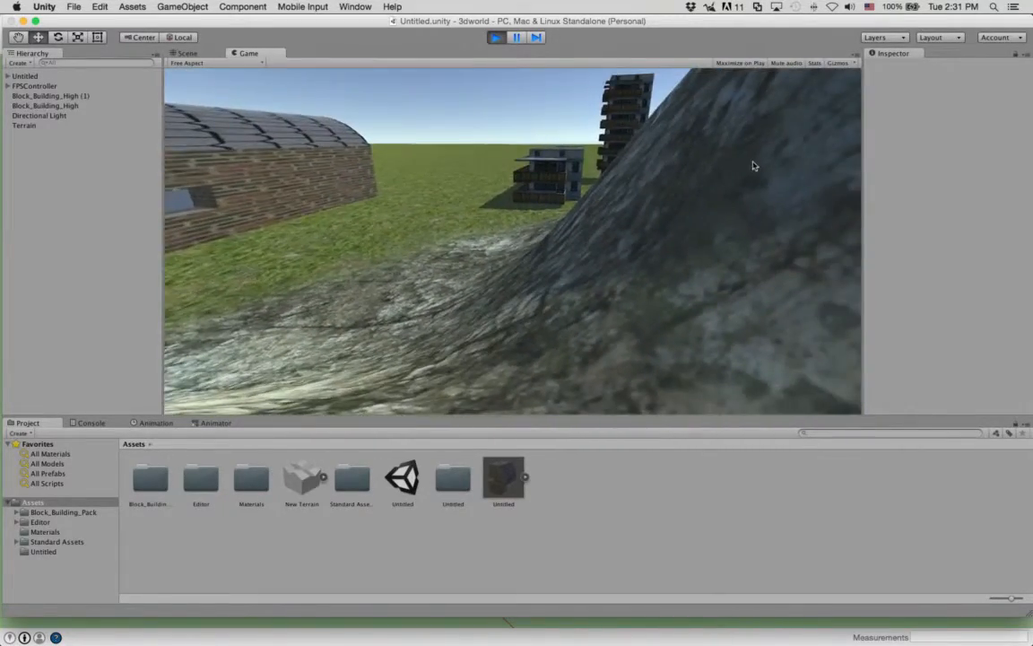
key("w")
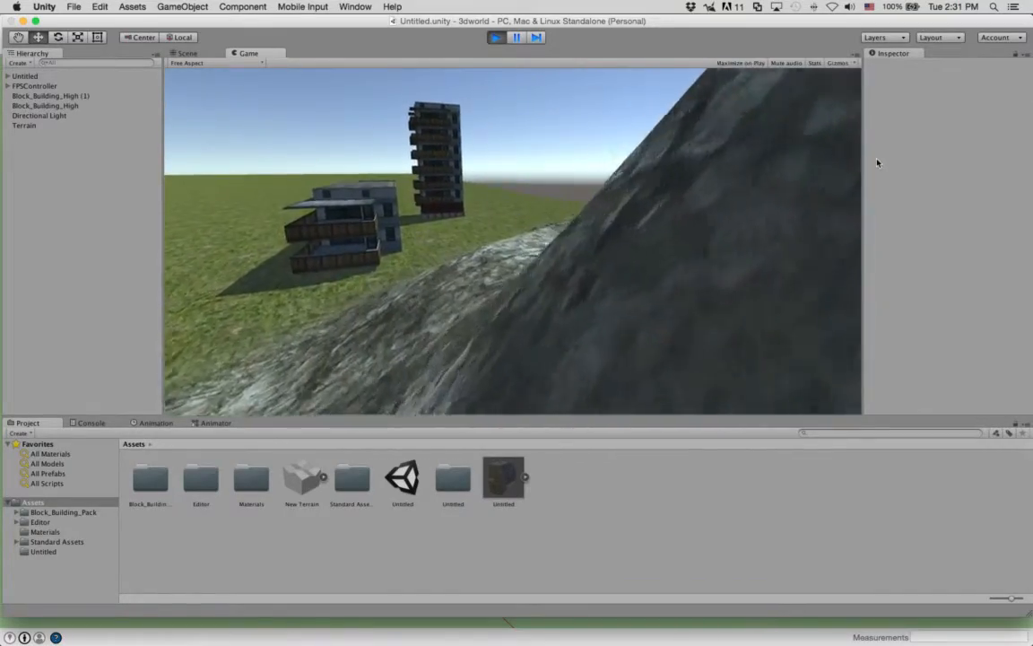
key("w")
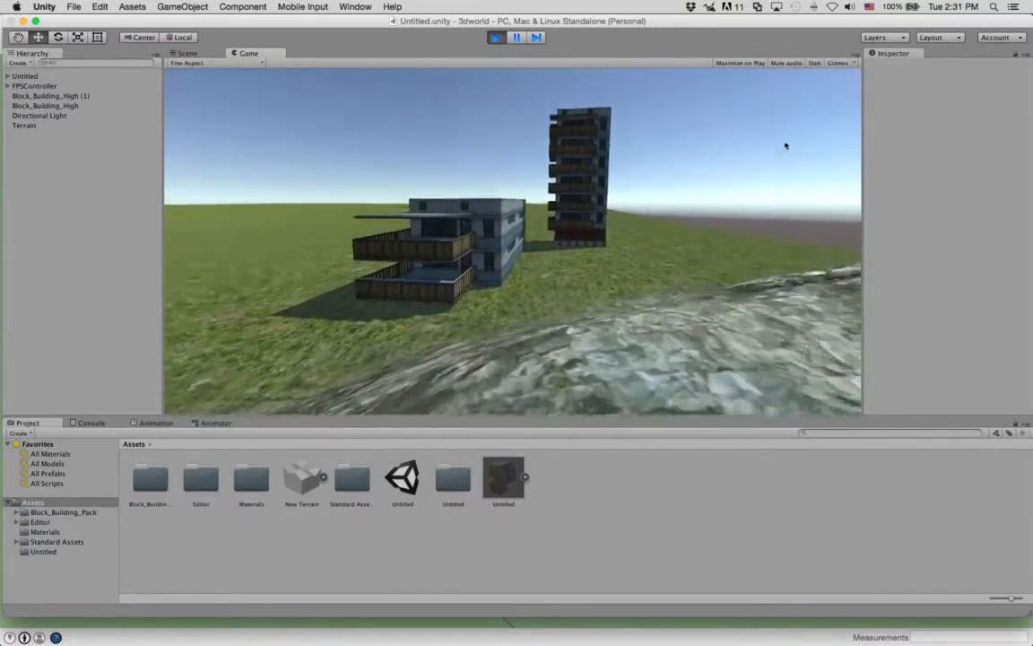
key("s")
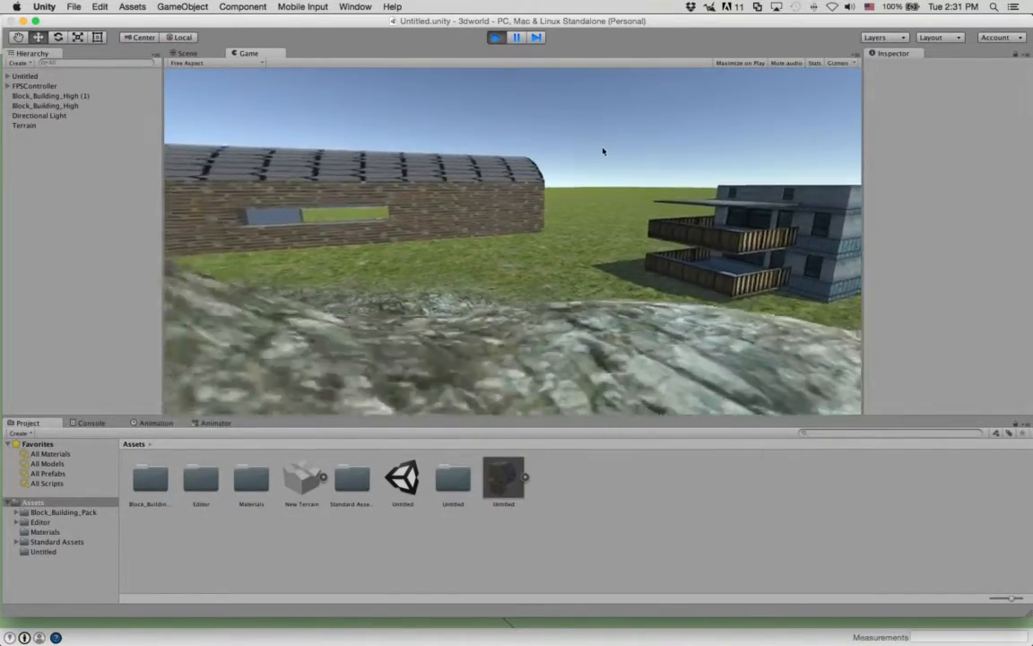
key("w")
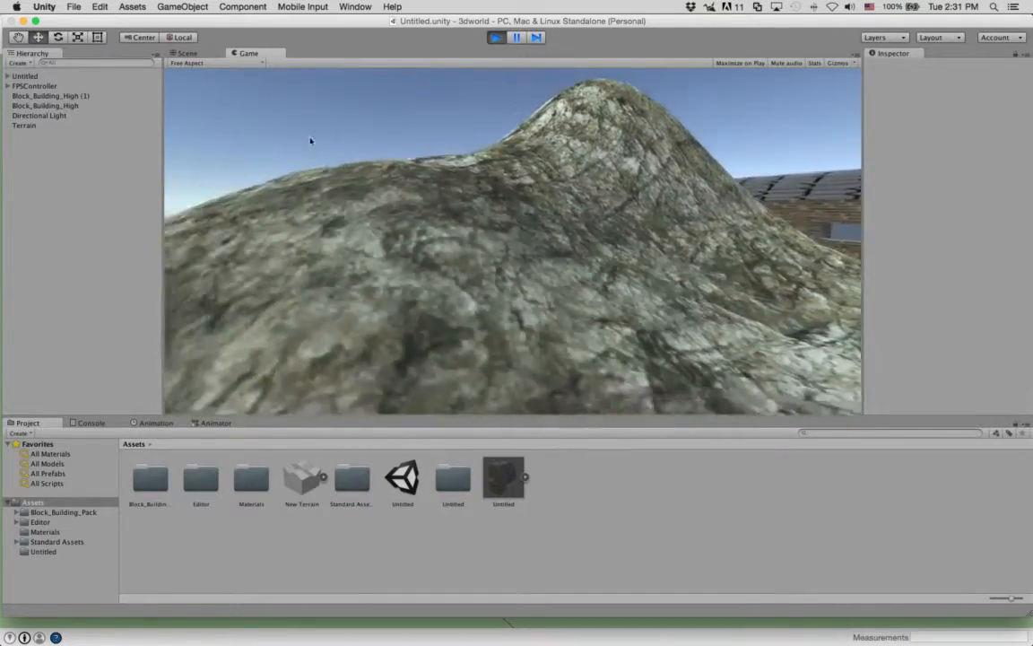
key("w")
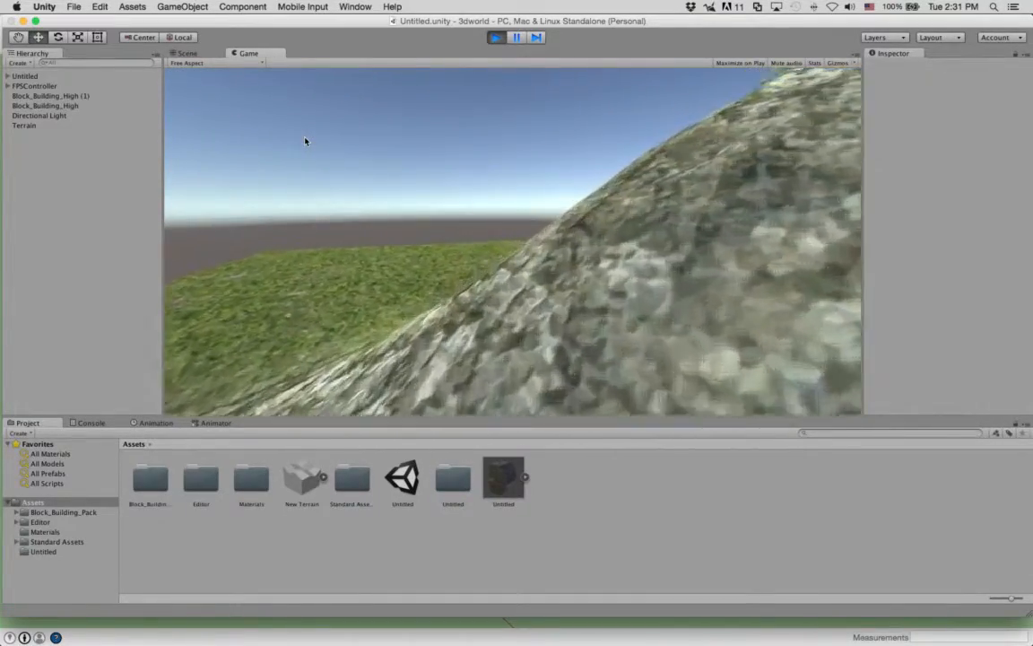
key("w")
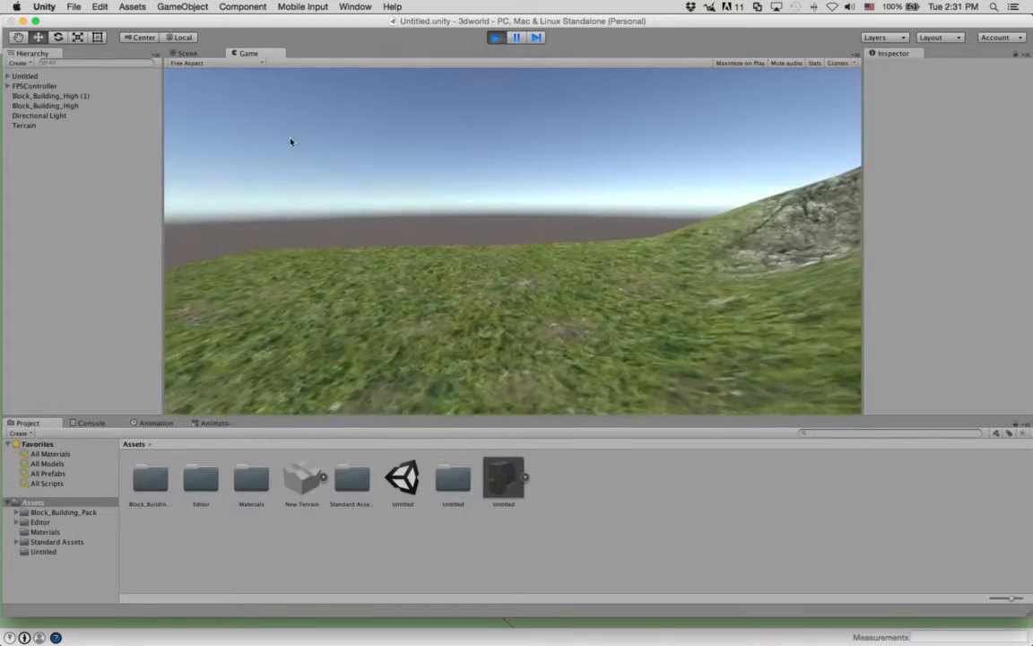
key("w")
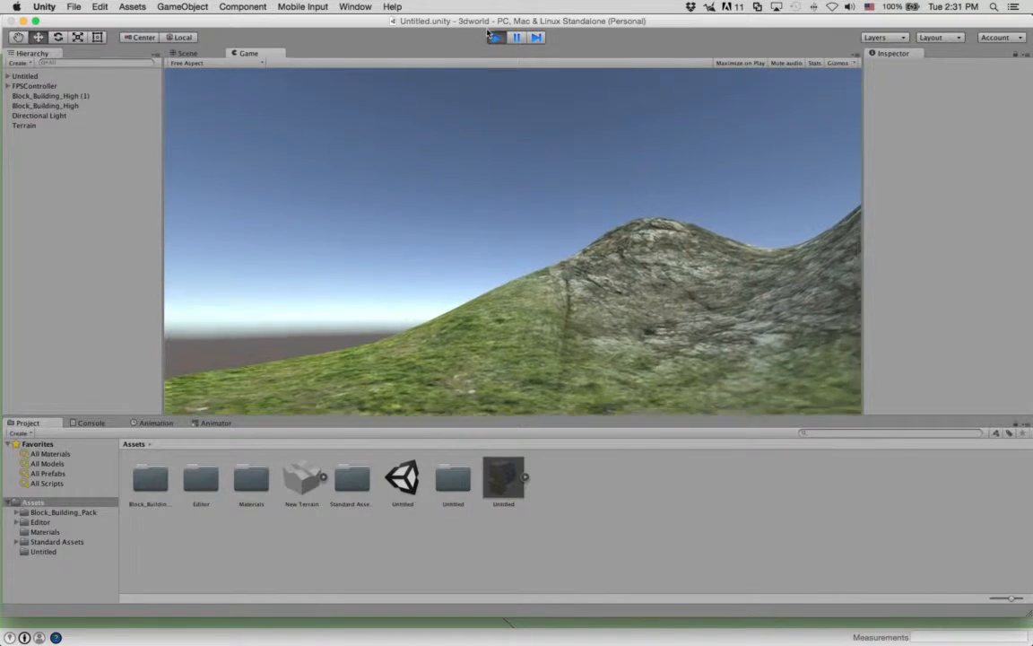
left_click(494, 36)
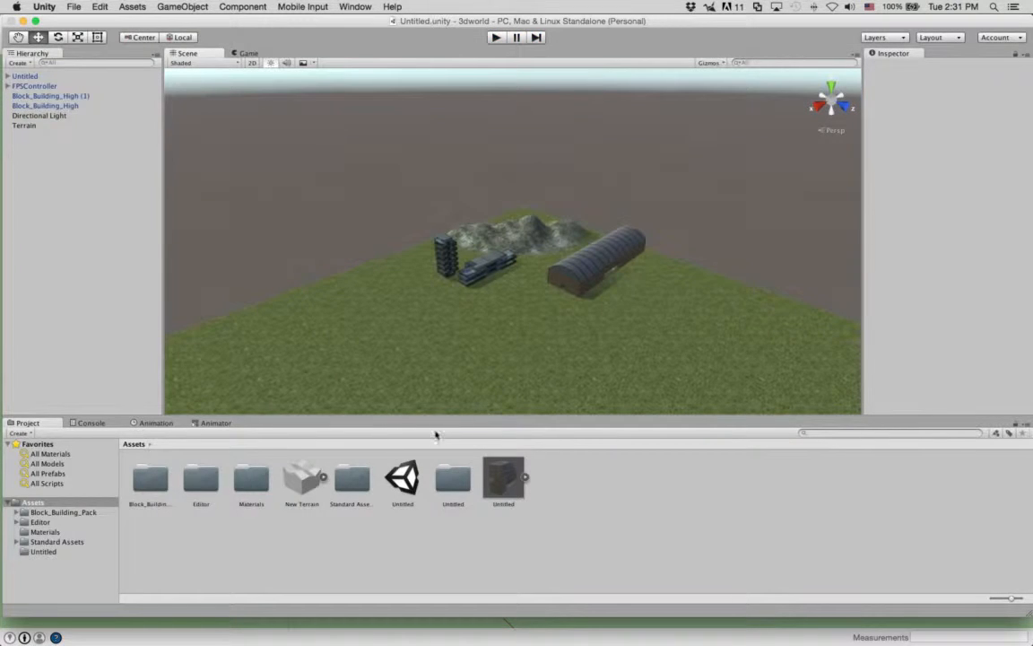
Save the current Untitled scene and the project
left_click(402, 479)
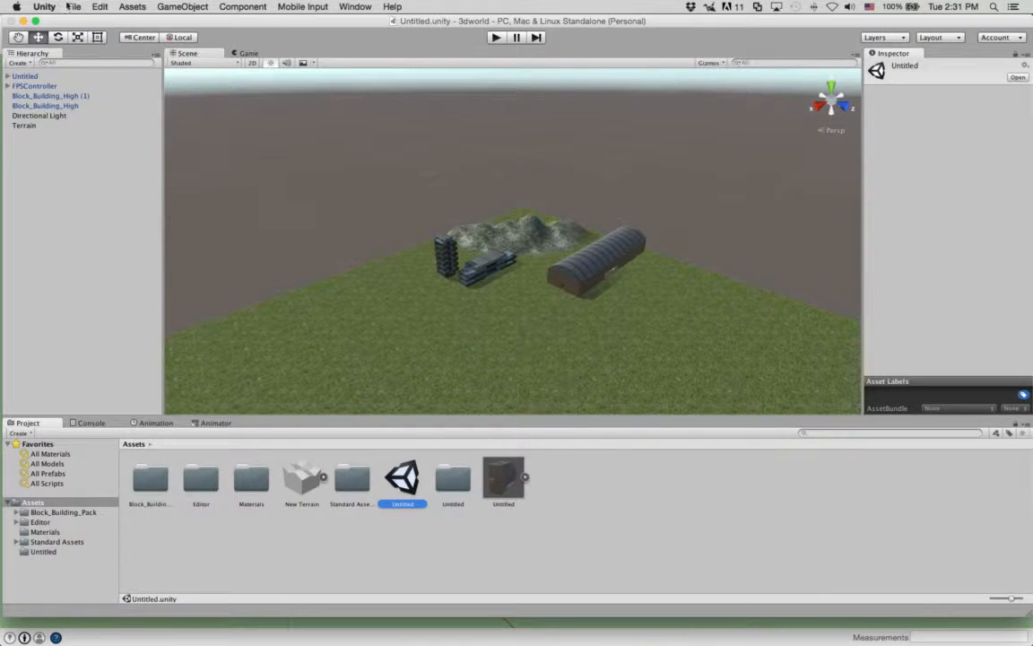
left_click(69, 6)
left_click(90, 51)
left_click(74, 7)
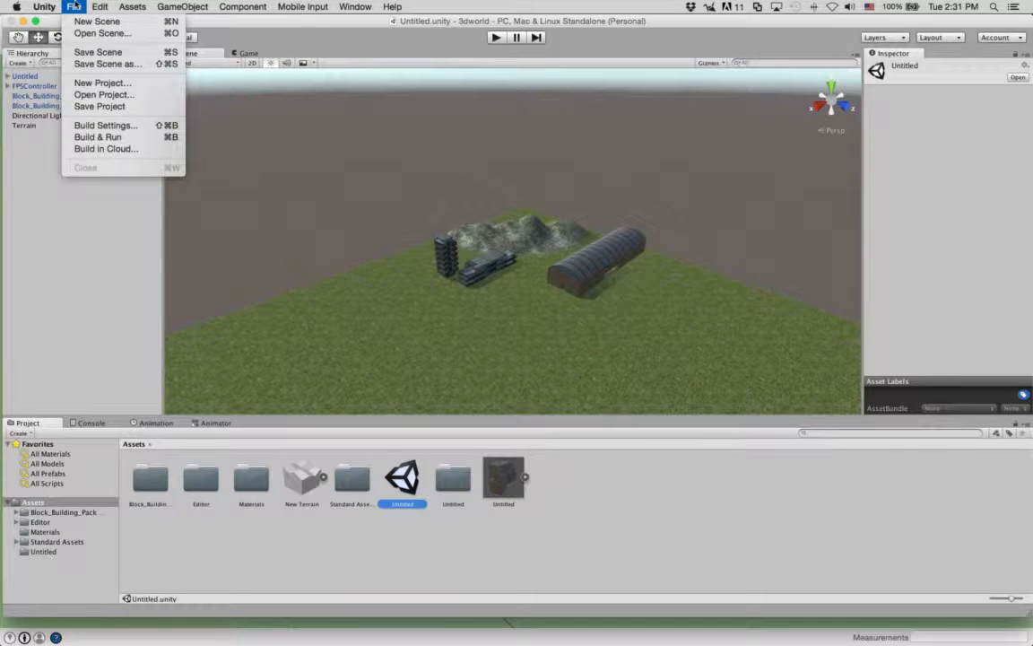
left_click(100, 106)
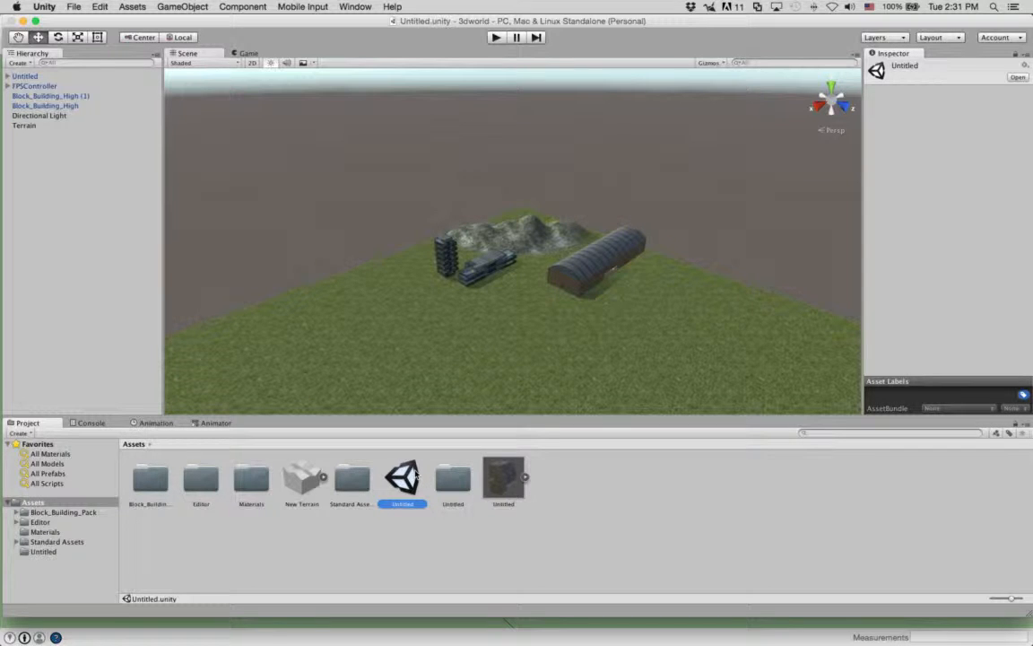
Duplicate the Untitled scene asset and open the copy, checking it briefly in play mode
key("super+d")
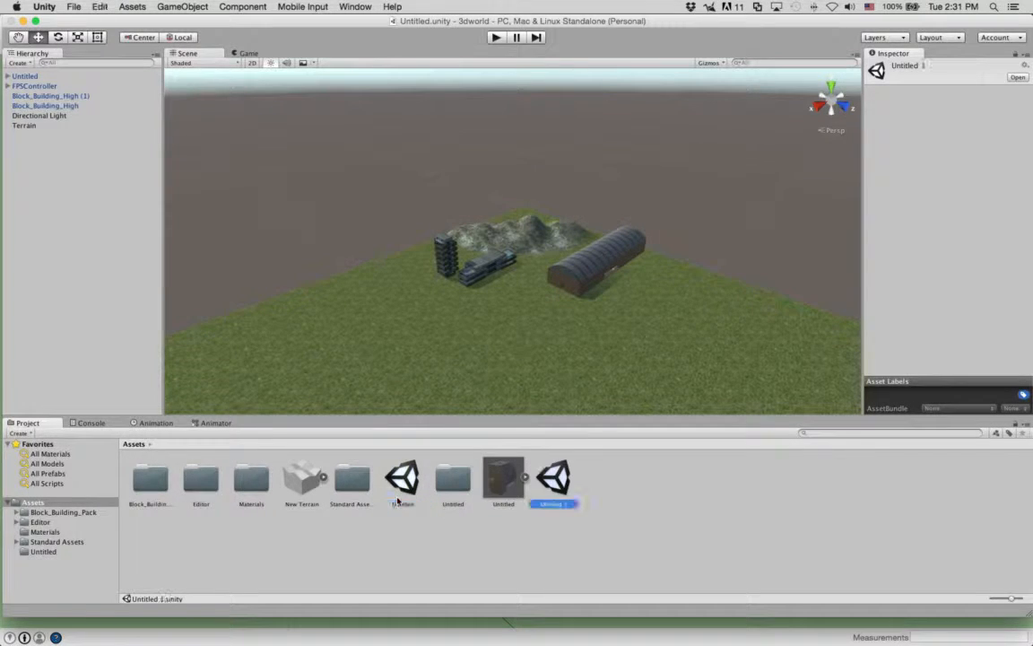
double_click(554, 487)
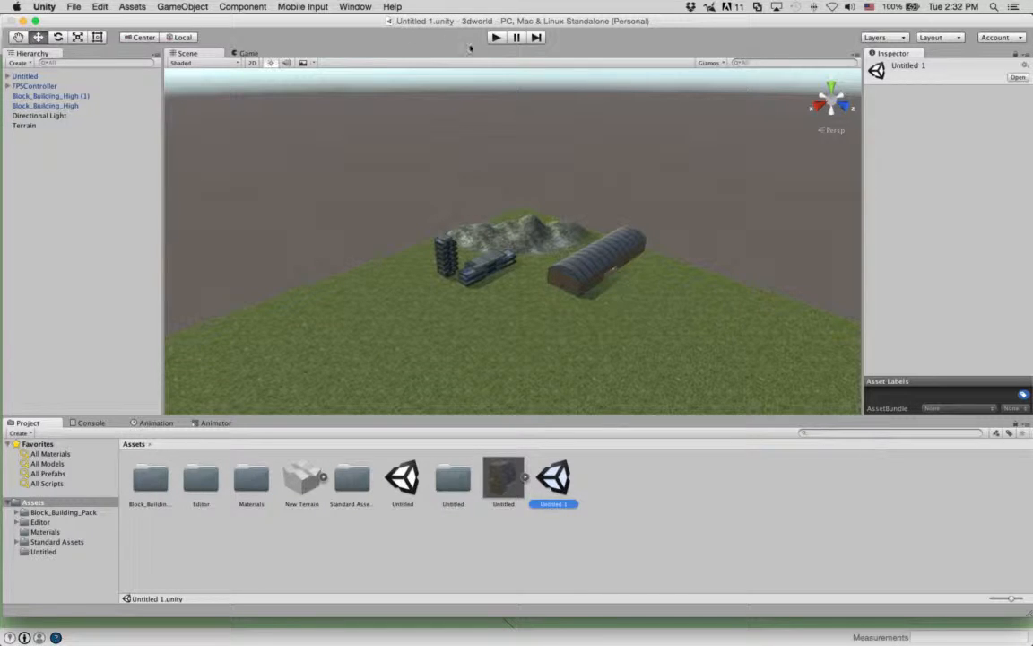
left_click(498, 37)
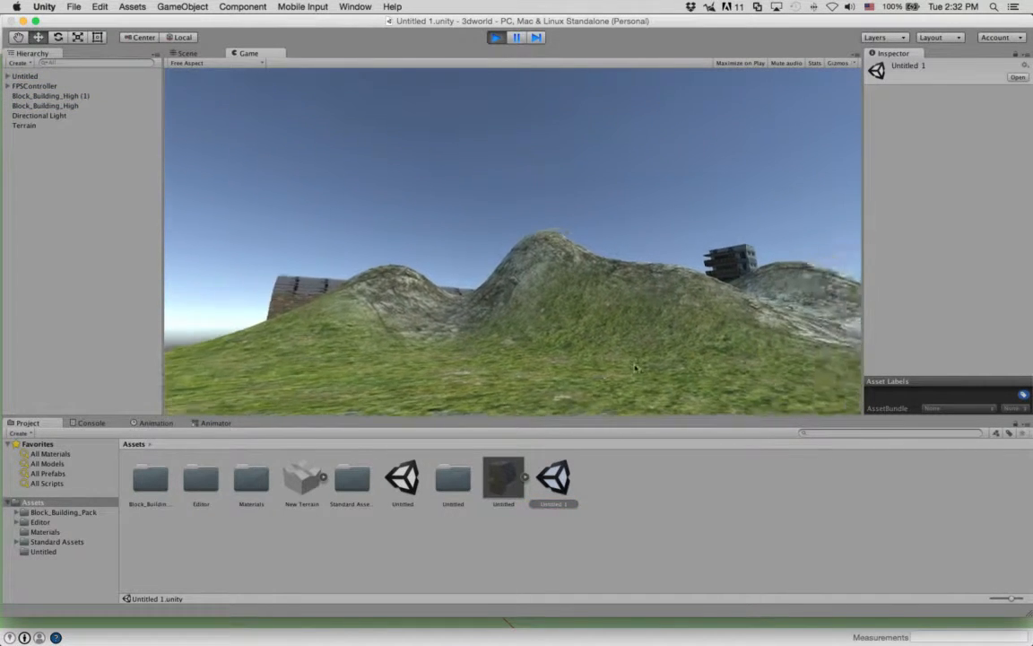
left_click(496, 37)
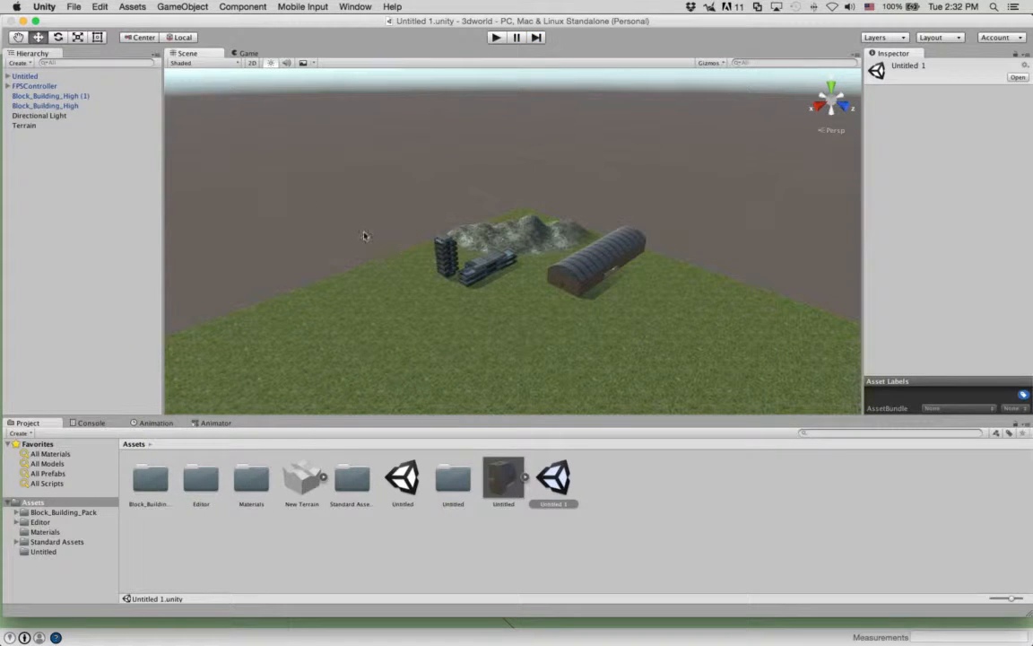
Delete the FPSController from the duplicated scene and test the scene in play mode without it
right_click(49, 87)
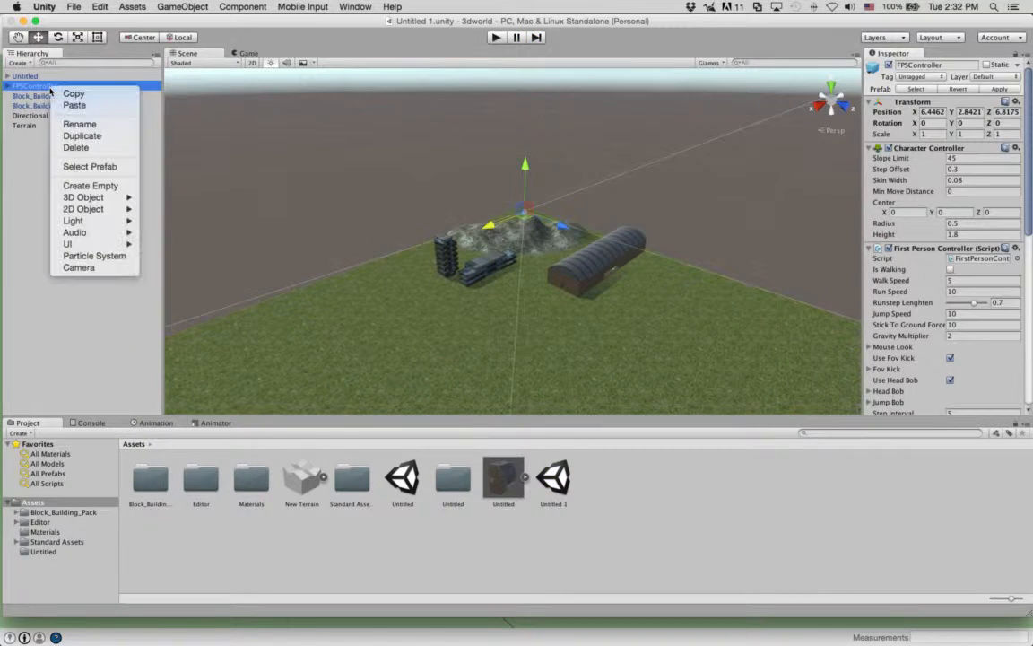
left_click(83, 148)
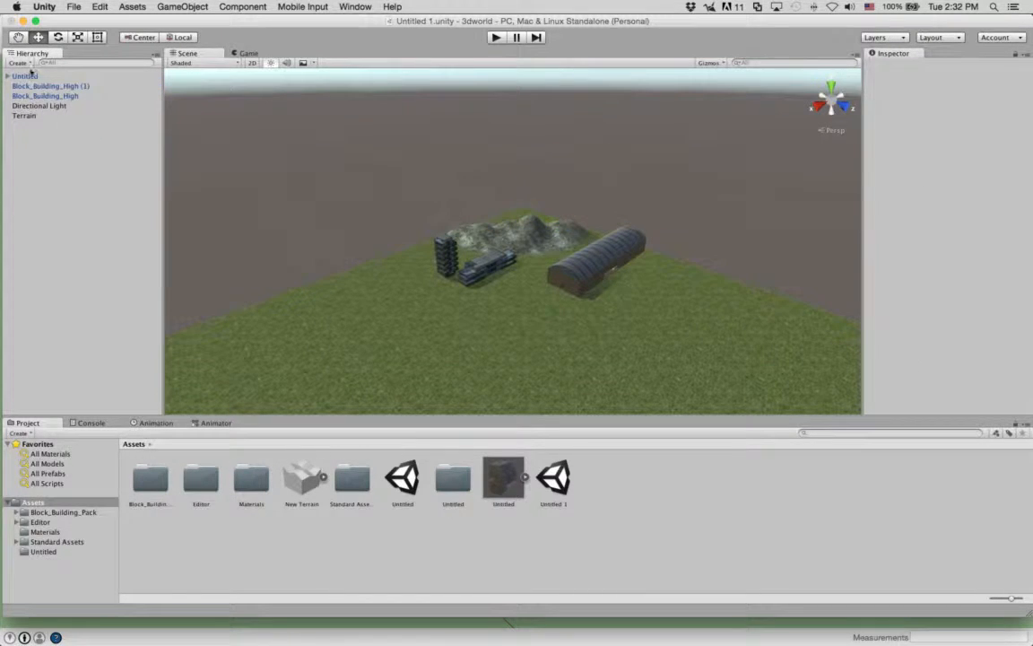
left_click(495, 37)
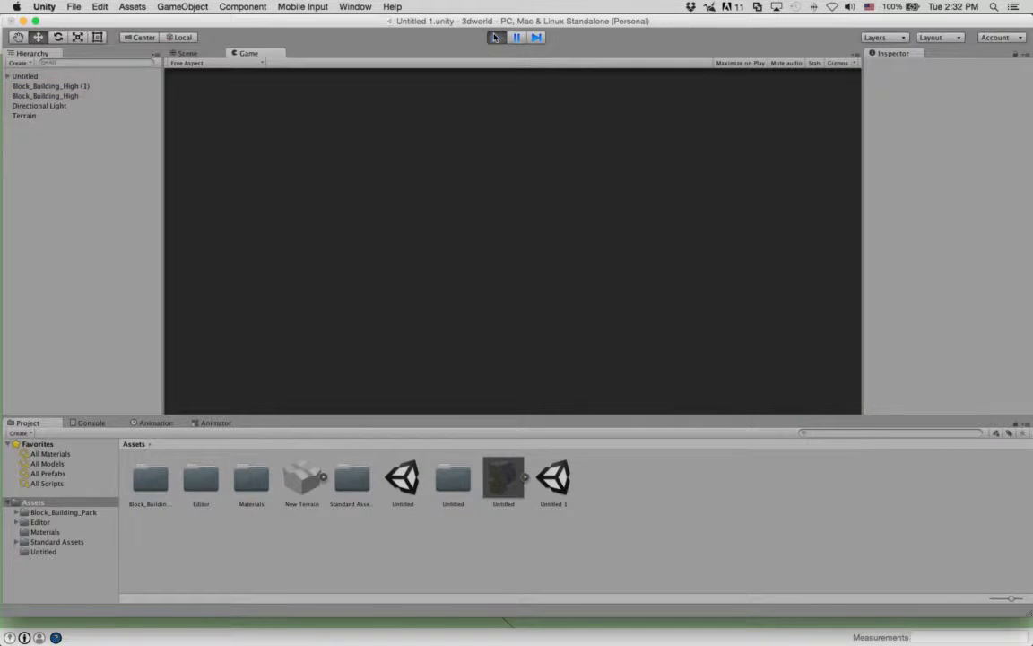
left_click(495, 36)
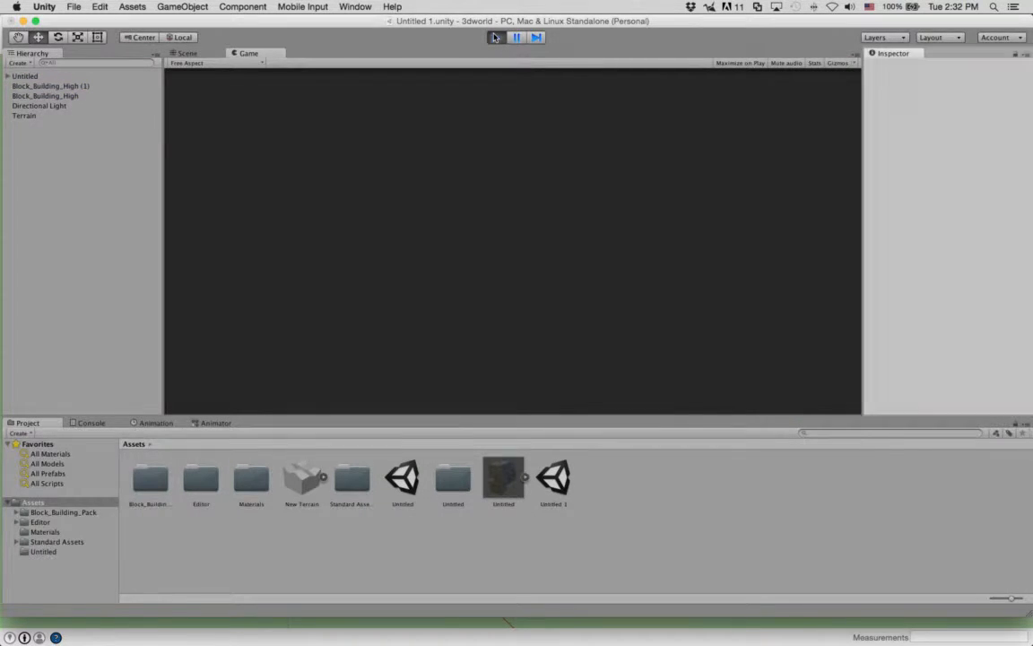
Add a new Camera object to the scene and check its view in play mode
left_click(18, 63)
left_click(31, 153)
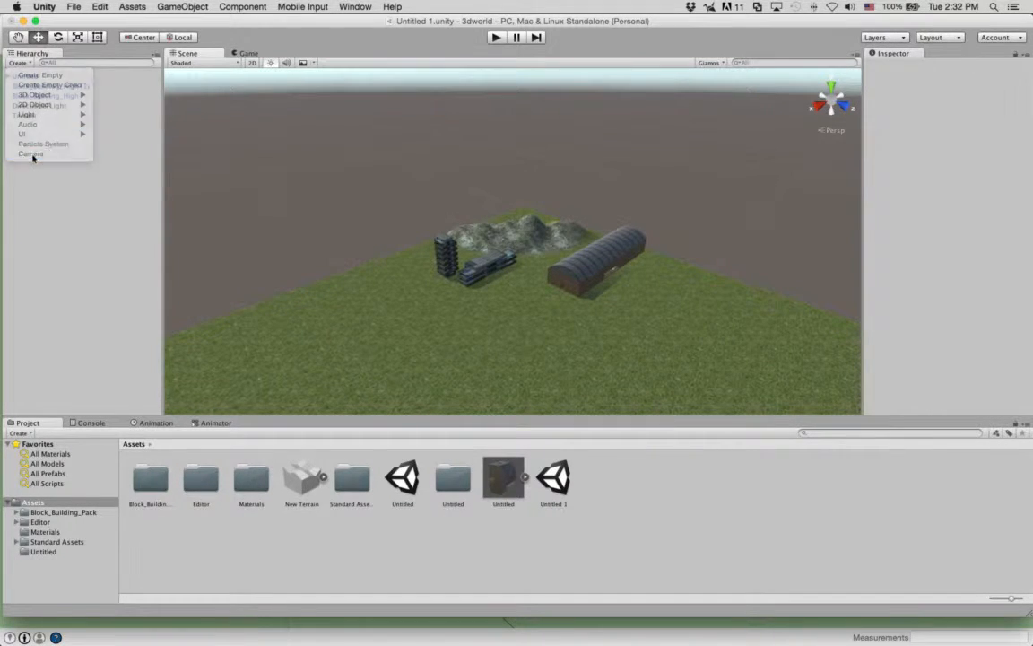
left_click(495, 38)
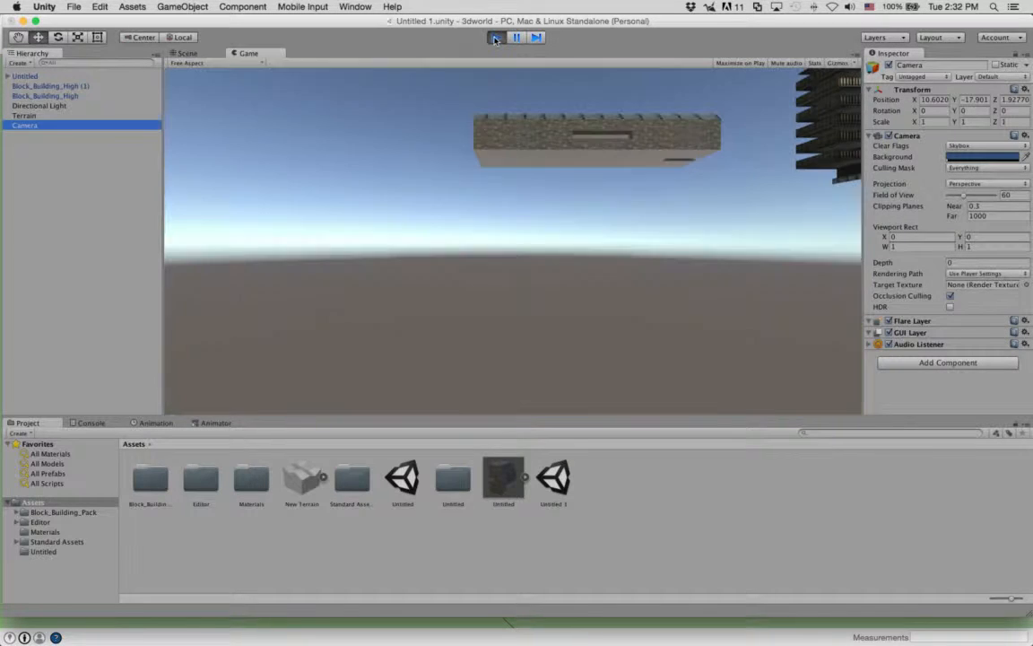
left_click(495, 38)
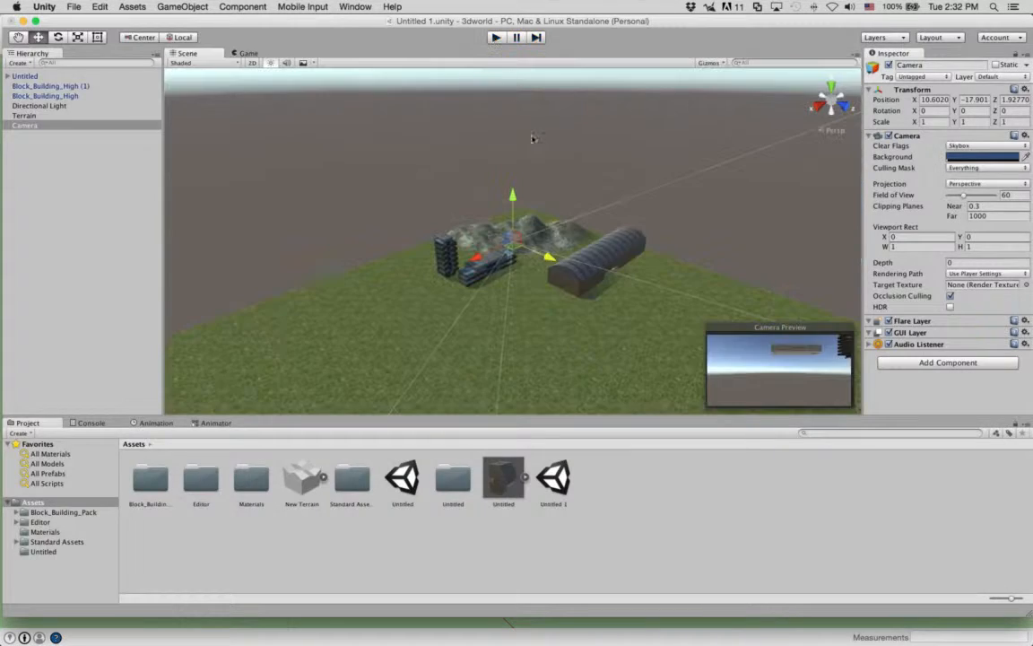
Raise the Camera above the terrain to about Y 7.7, Z 3.8 and check its view in play mode
left_click_drag(518, 196, 515, 155)
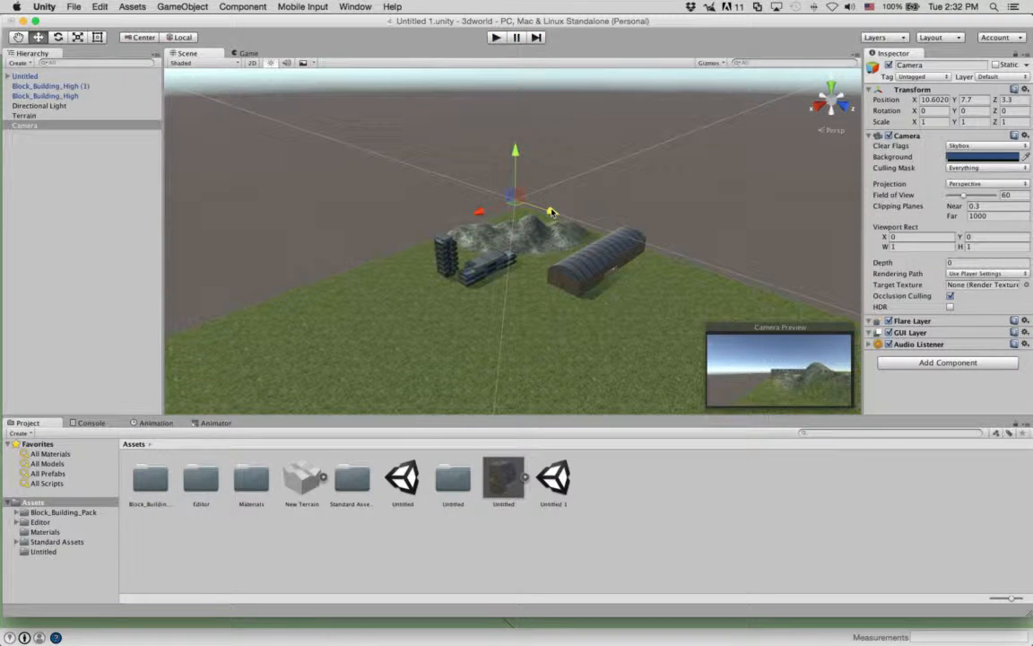
left_click_drag(538, 207, 541, 210)
left_click(496, 37)
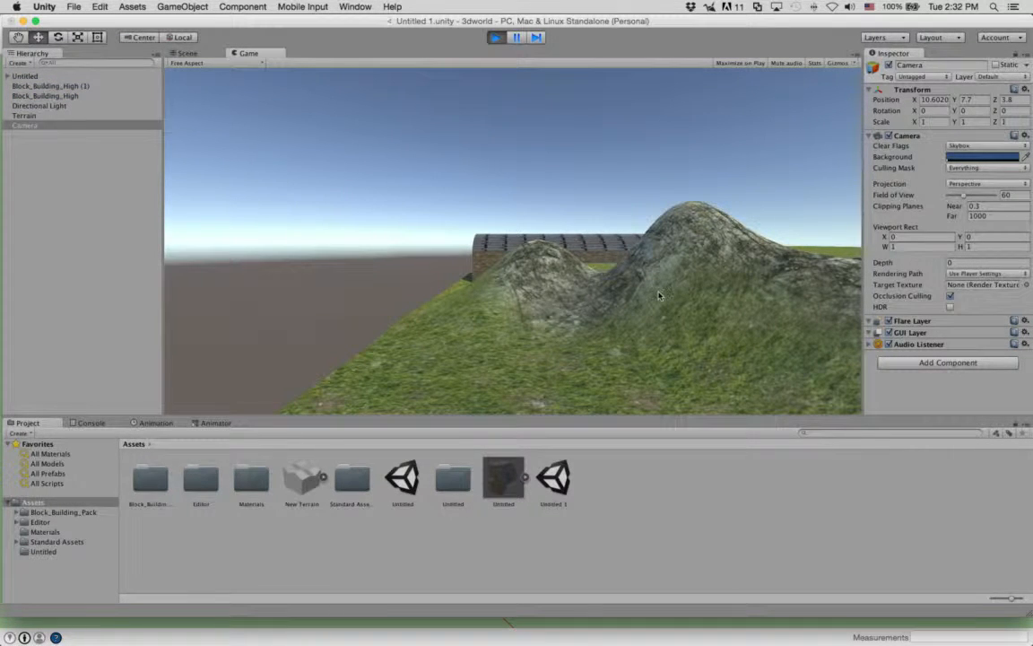
left_click(494, 39)
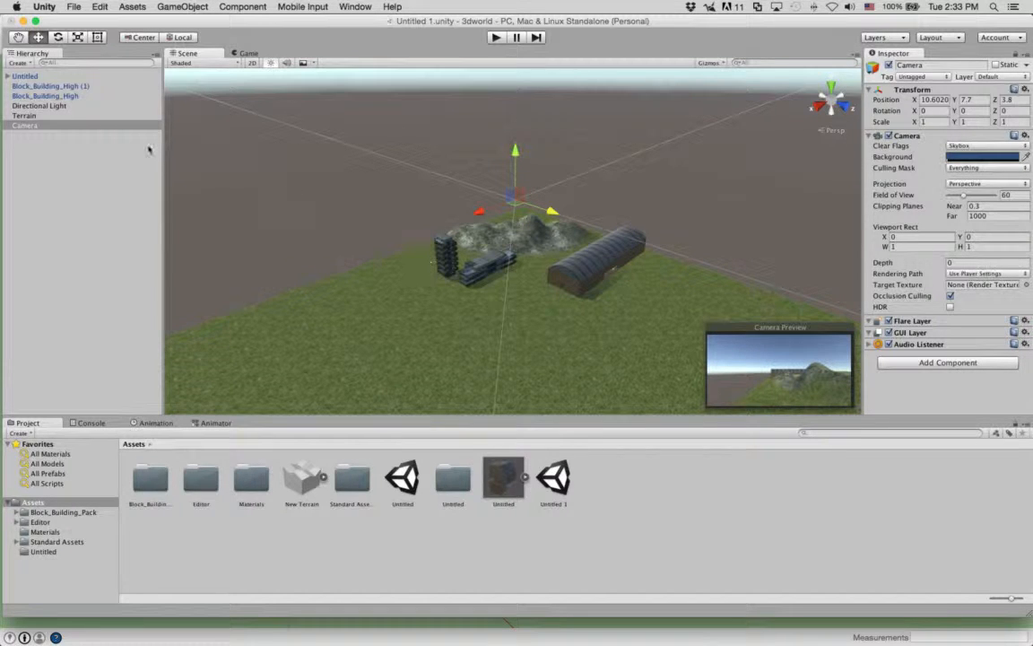
Add an Animator component from the Miscellaneous category to the Camera object
left_click(72, 124)
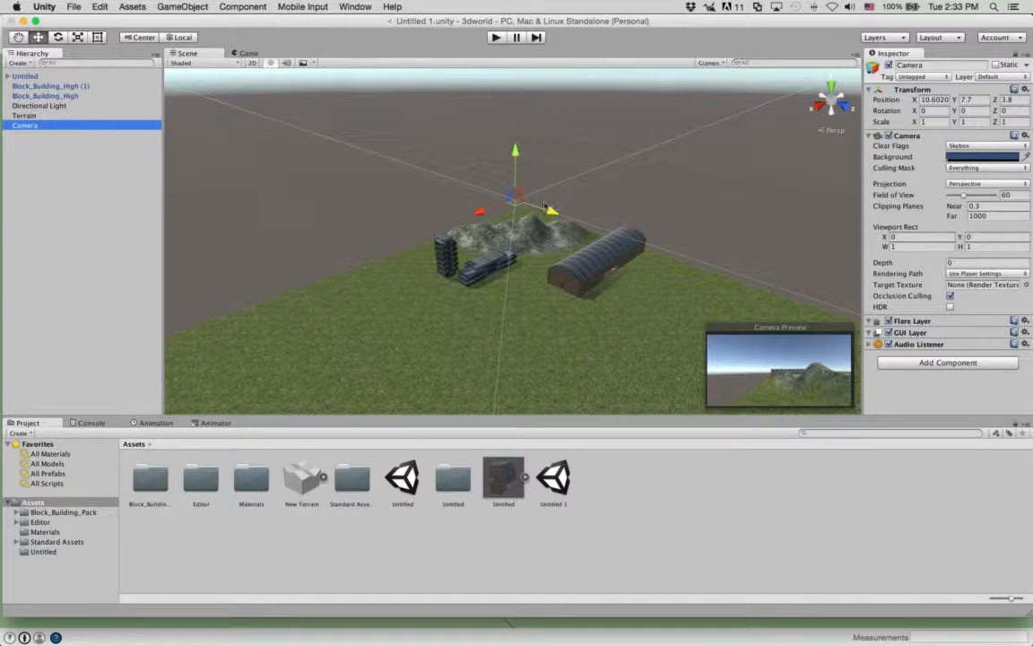
left_click(927, 364)
left_click(945, 507)
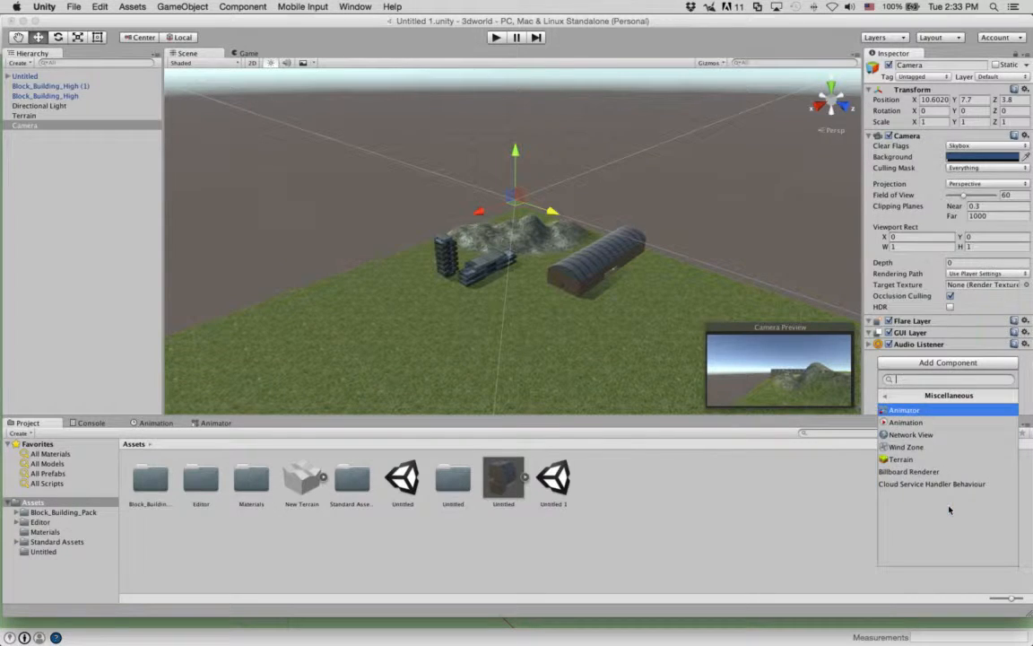
left_click(937, 410)
scroll(946, 374, "down", 2)
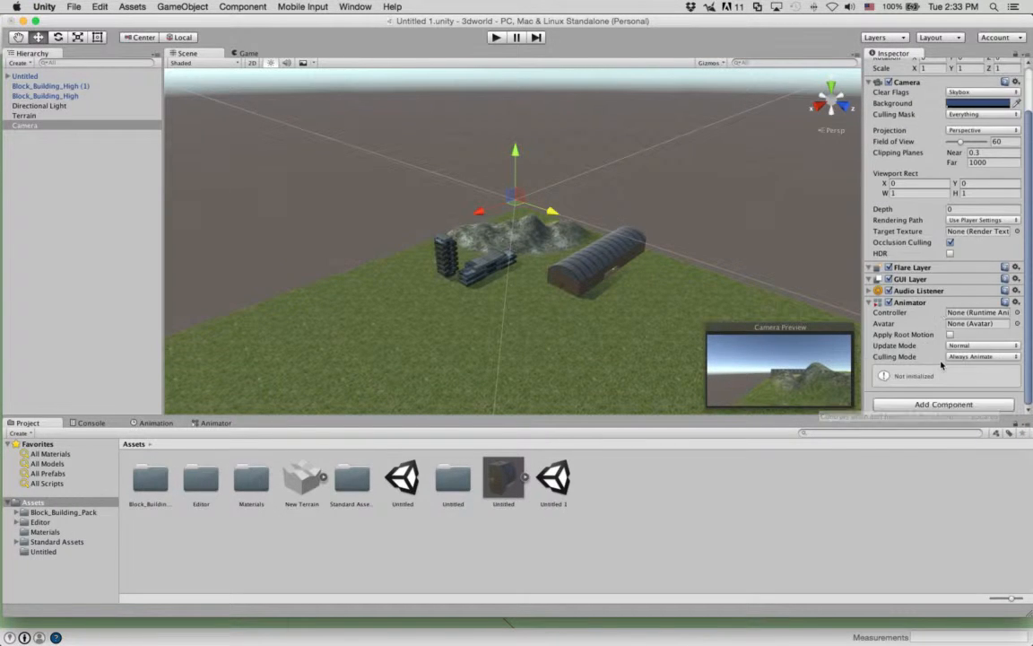
Create an animation clip named CameraAnimation for the Camera in the Assets folder
left_click(90, 423)
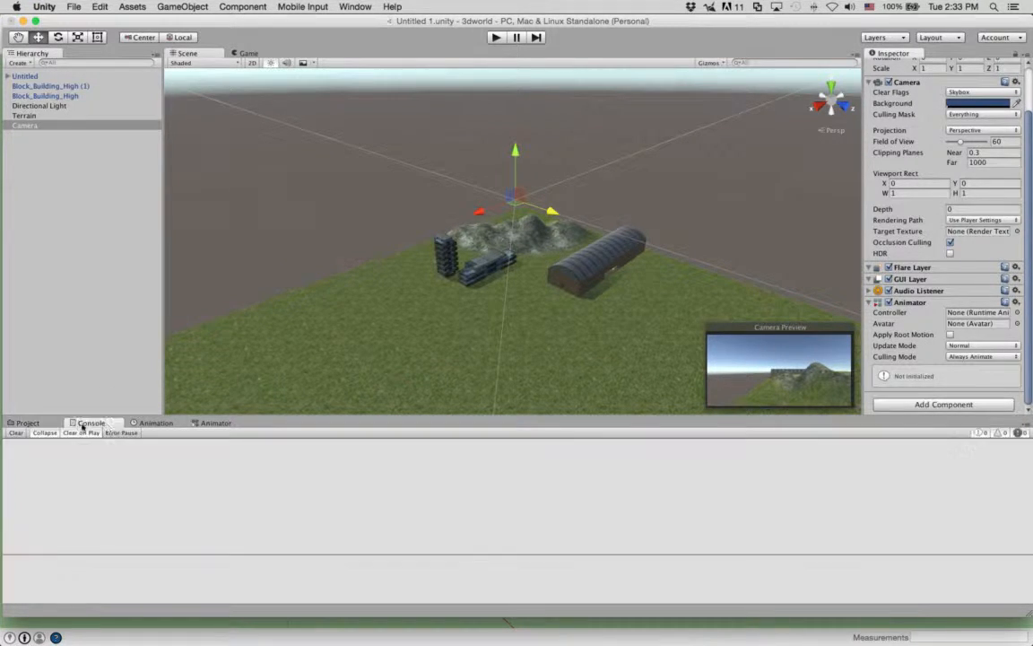
left_click(149, 422)
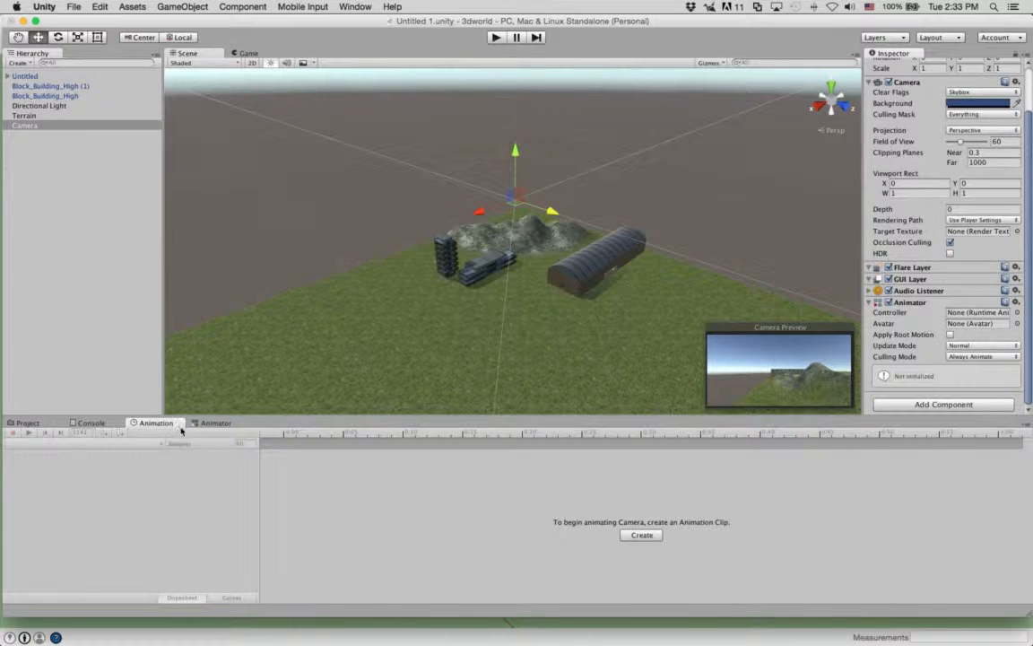
left_click(343, 5)
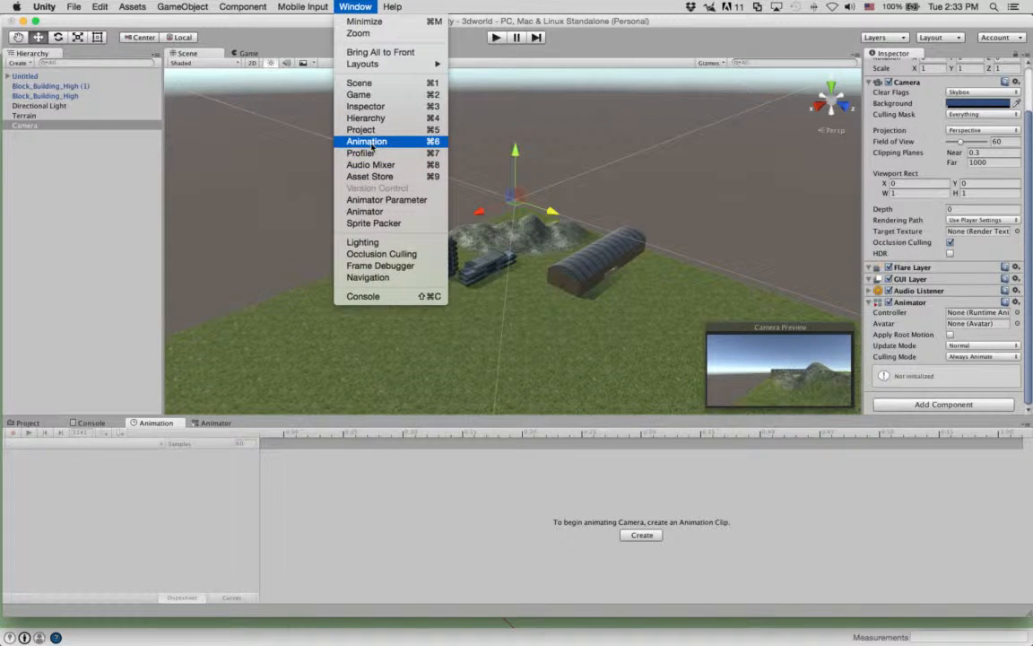
left_click(348, 5)
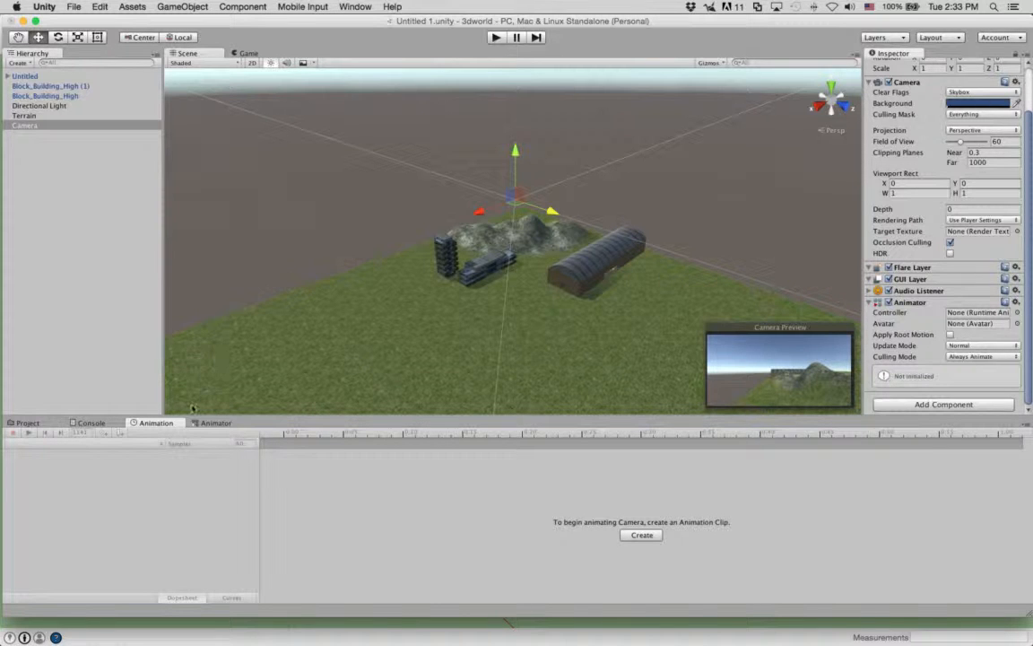
left_click(150, 424)
left_click(642, 536)
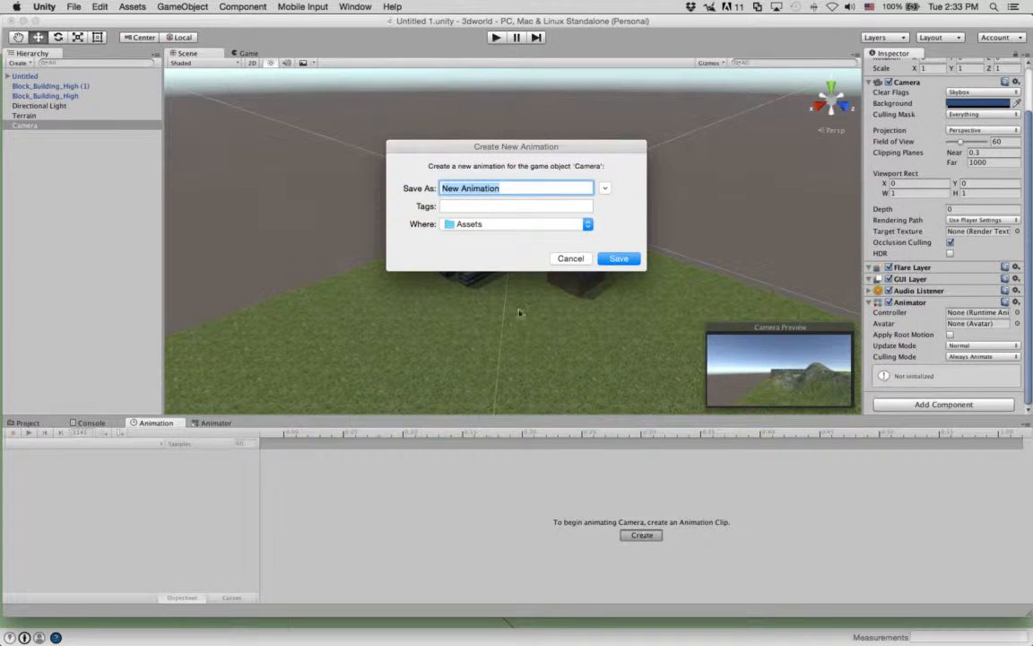
type("CameraAnimation")
key("Return")
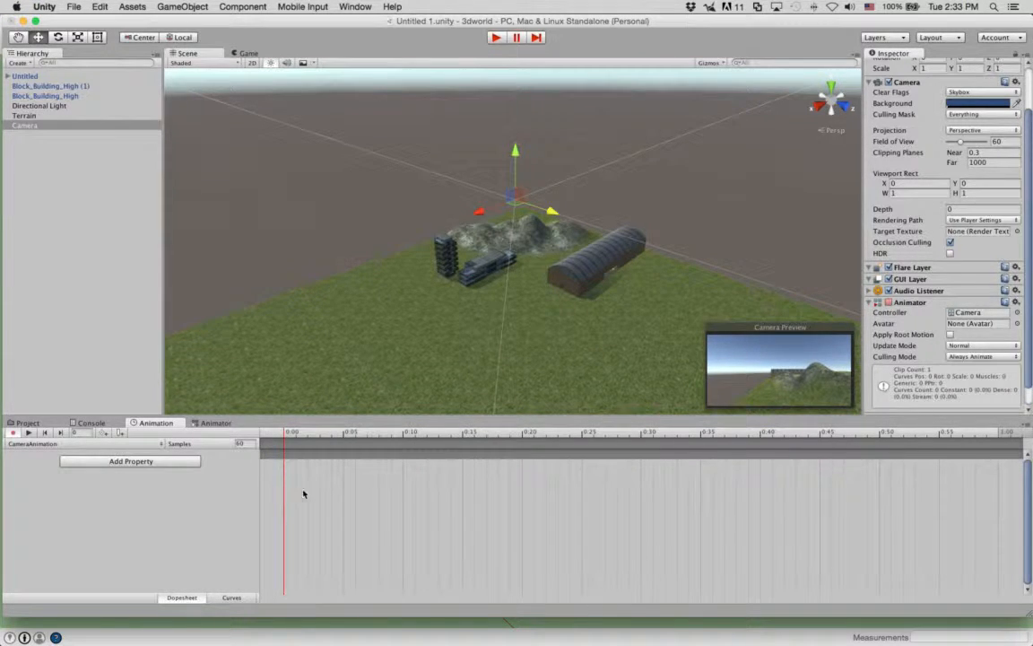
Extend the visible timeline to several seconds and record a starting position keyframe at 0:00 by shifting the Camera slightly
scroll(555, 497, "down", 5)
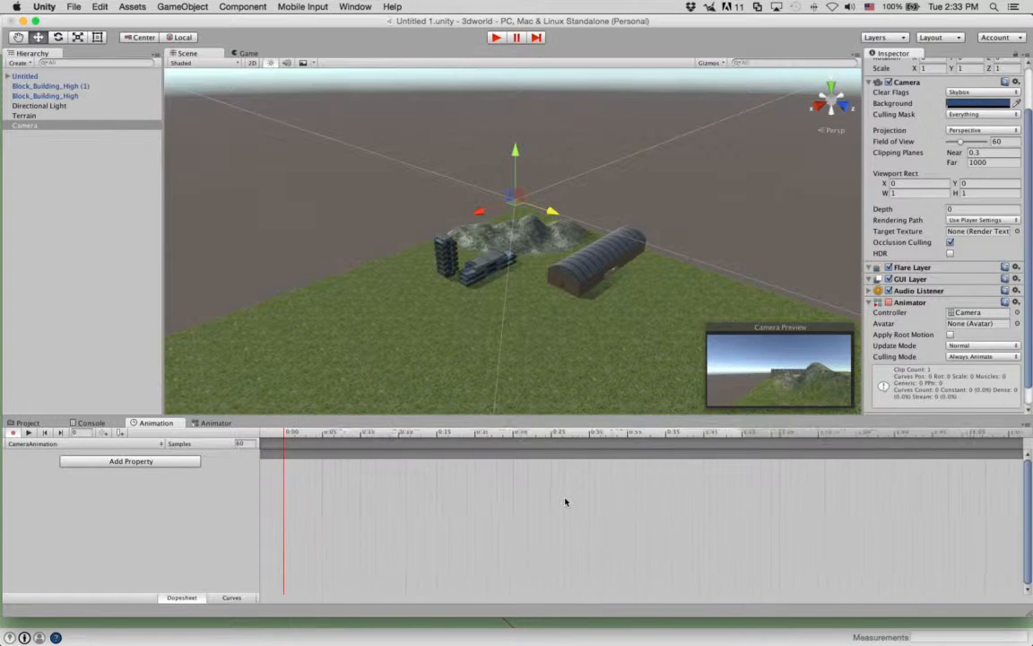
scroll(565, 501, "down", 4)
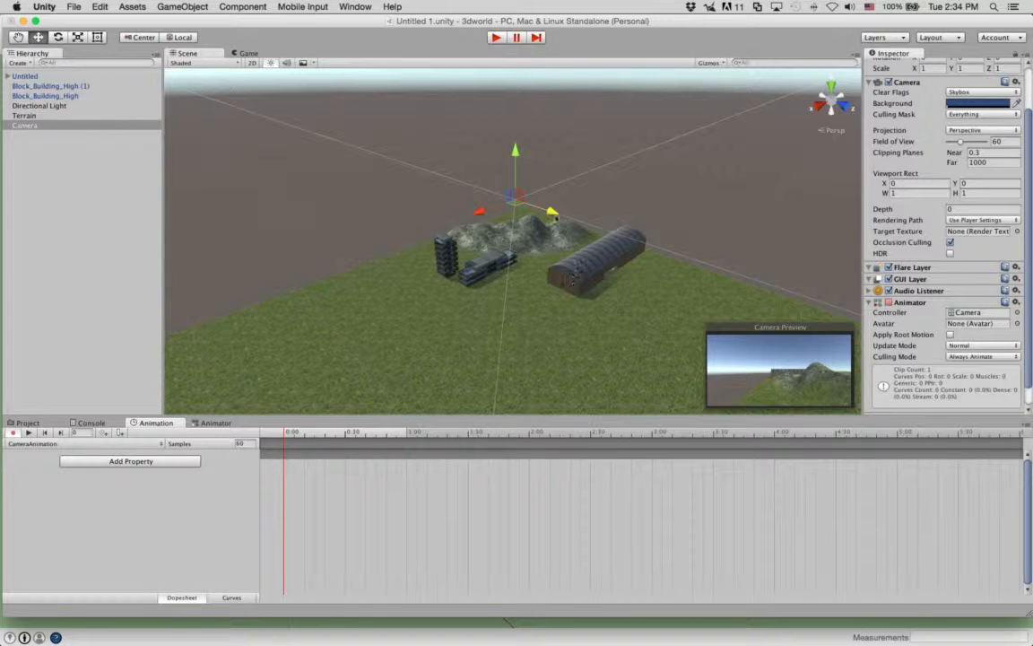
left_click_drag(501, 199, 507, 202)
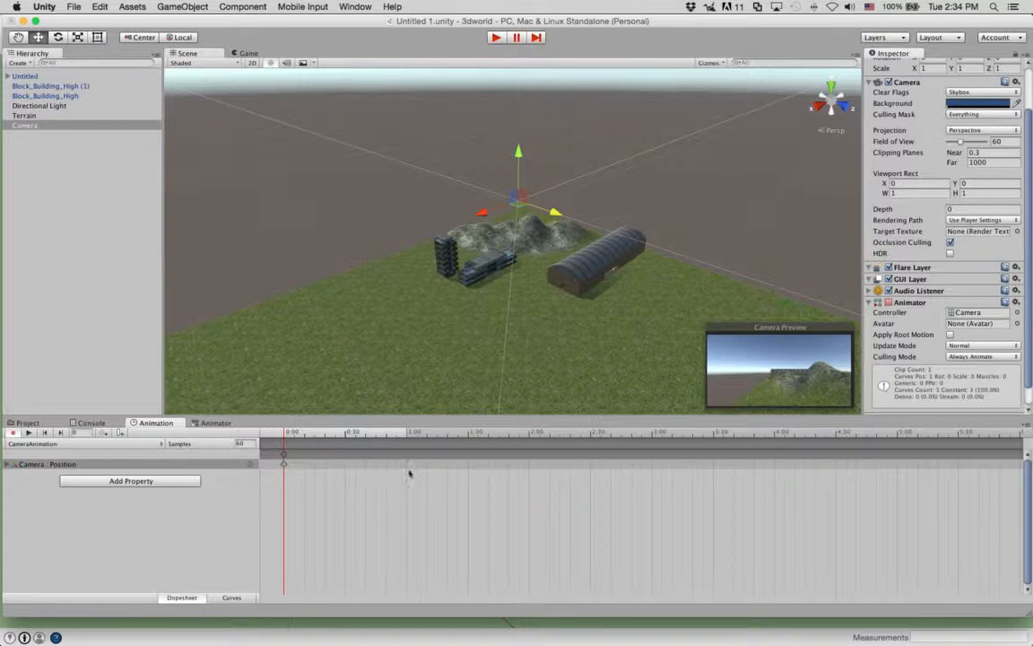
Record a position keyframe at 4:00 with the Camera moved beyond the hangar to about X 10.6, Y 14, Z 82.7
left_click(777, 439)
left_click_drag(775, 438, 774, 437)
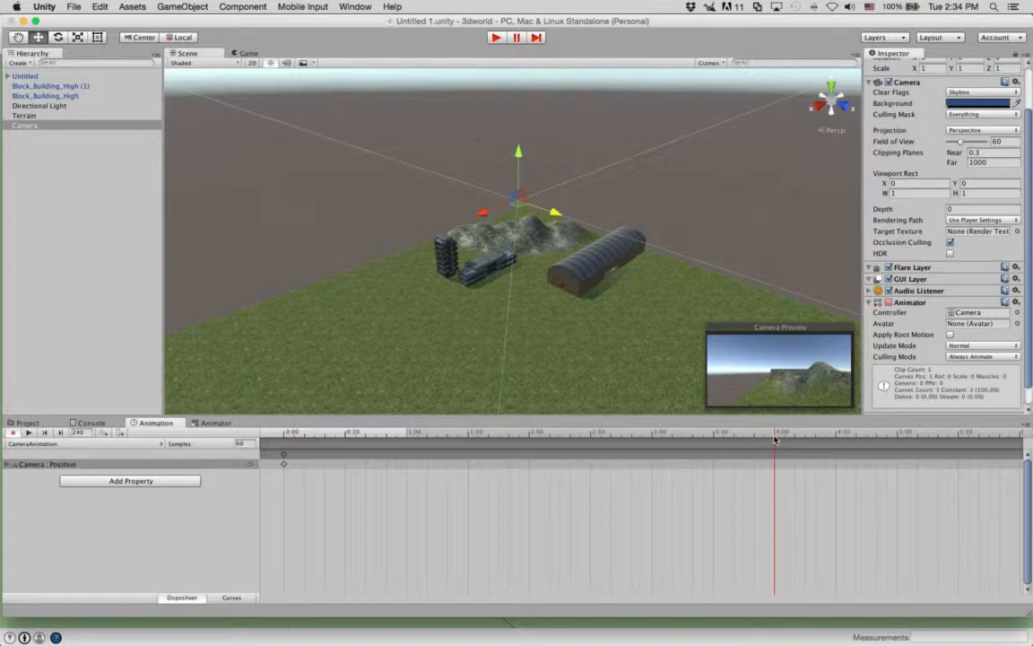
left_click_drag(554, 215, 670, 187)
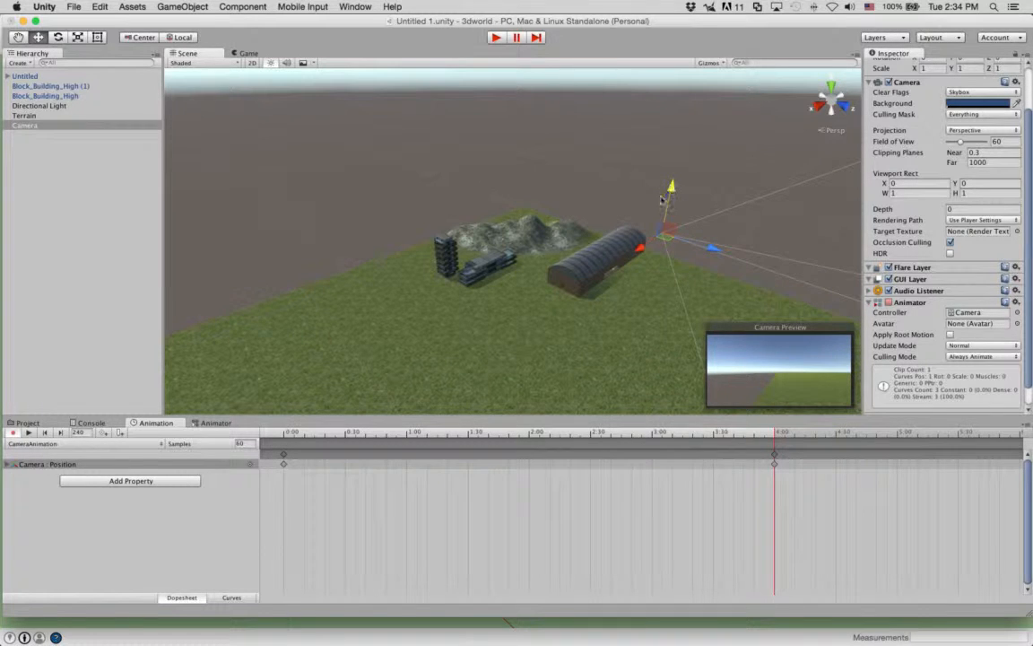
Turn the Camera back toward the buildings at 4:00 with a Y rotation of about 156.8
scroll(924, 177, "up", 3)
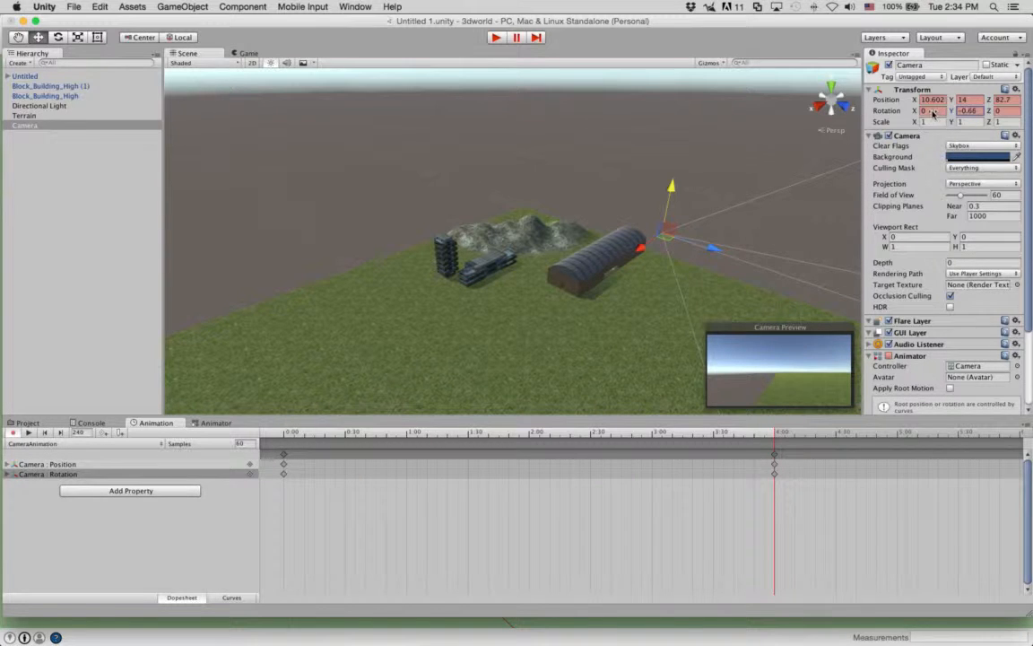
left_click_drag(933, 114, 985, 235)
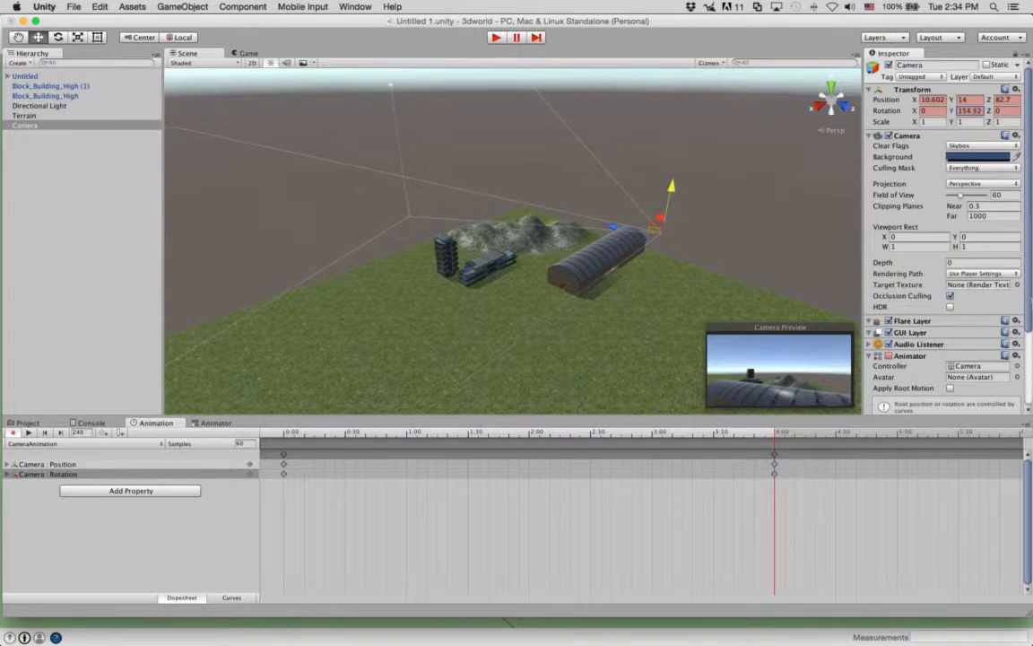
left_click_drag(1031, 301, 1030, 304)
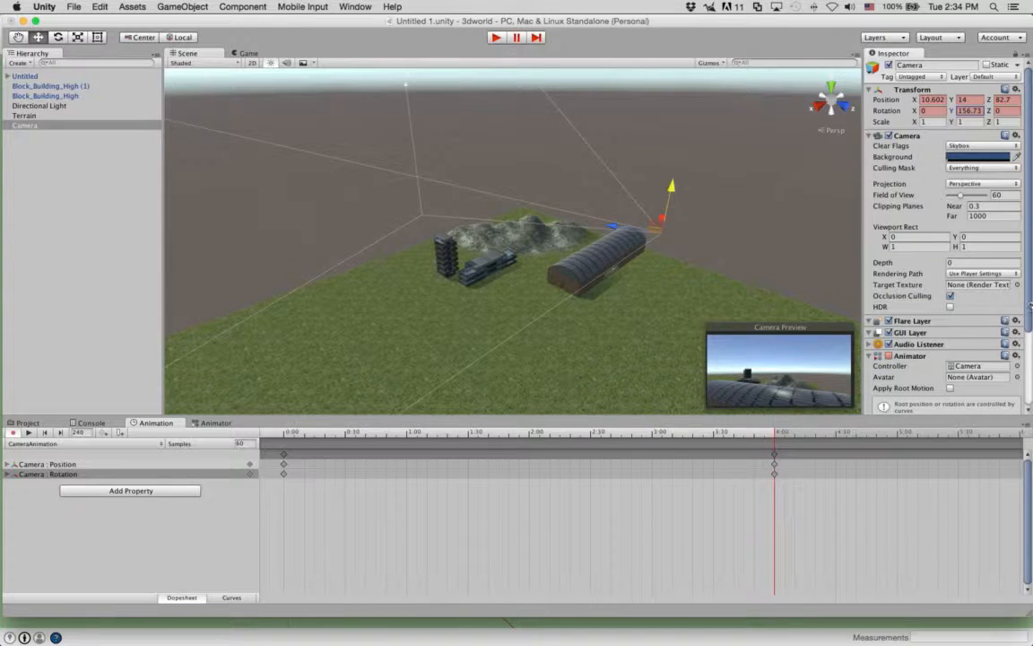
Raise the Camera to about Y 21.1 at the 4:00 keyframe and tilt it down to an X rotation of about 29.2
left_click_drag(675, 190, 675, 171)
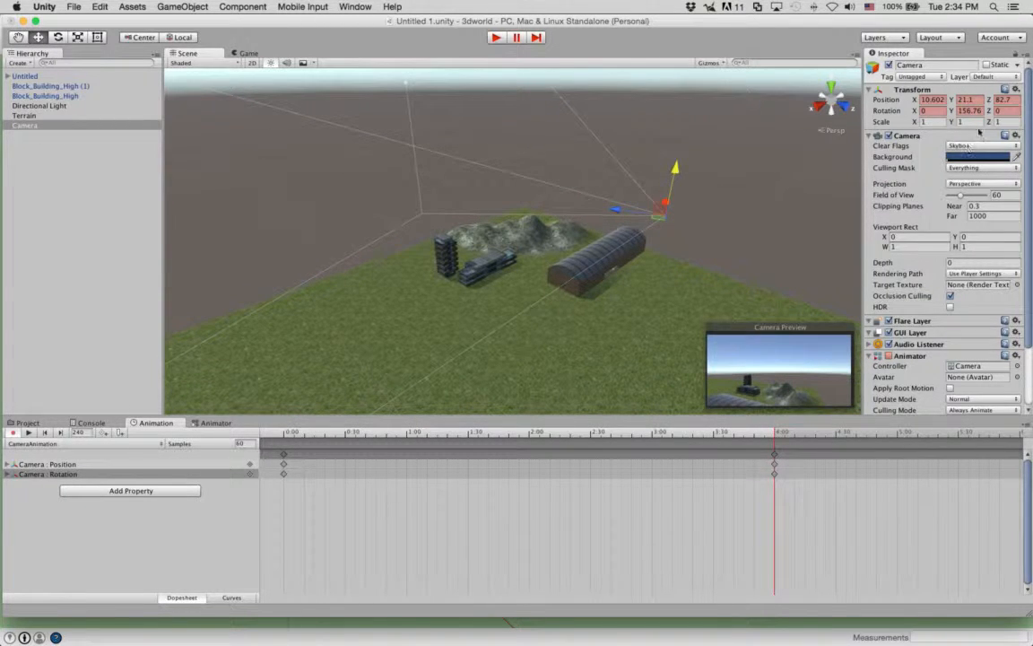
left_click_drag(990, 109, 989, 110)
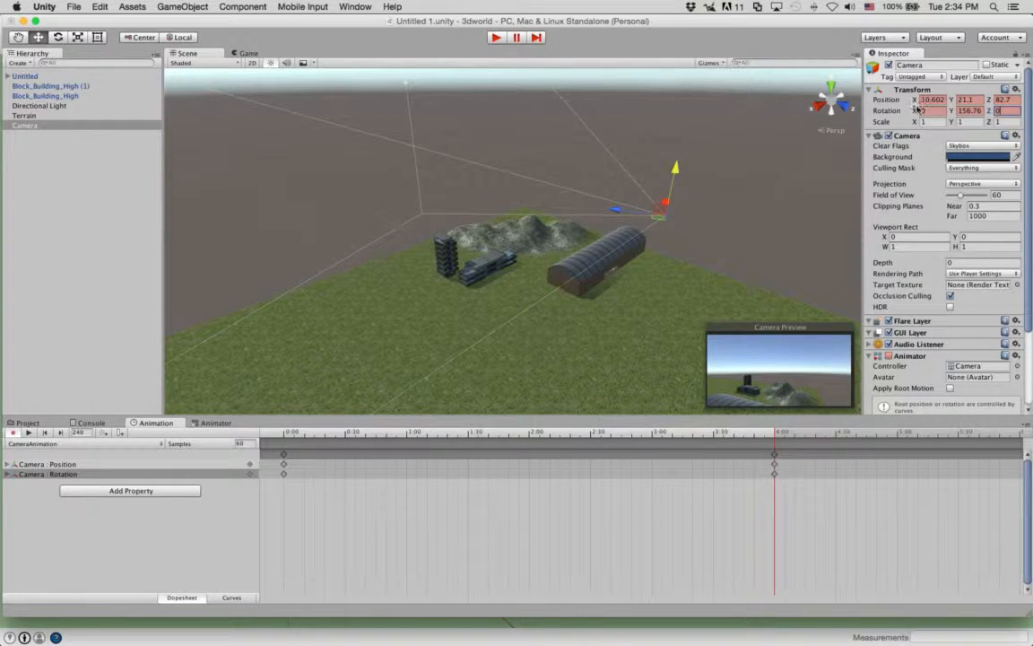
left_click_drag(909, 109, 937, 109)
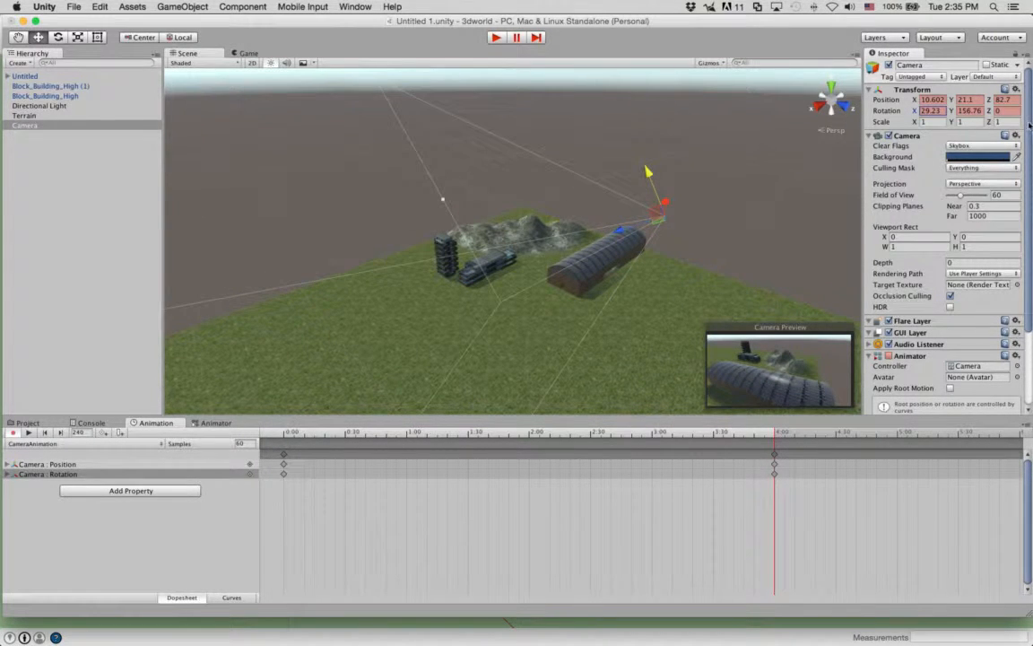
Record a position keyframe at 8:00 with the Camera moved beside the tall building to about X 95.4, Y 14.2, Z 36.3
scroll(776, 519, "down", 5)
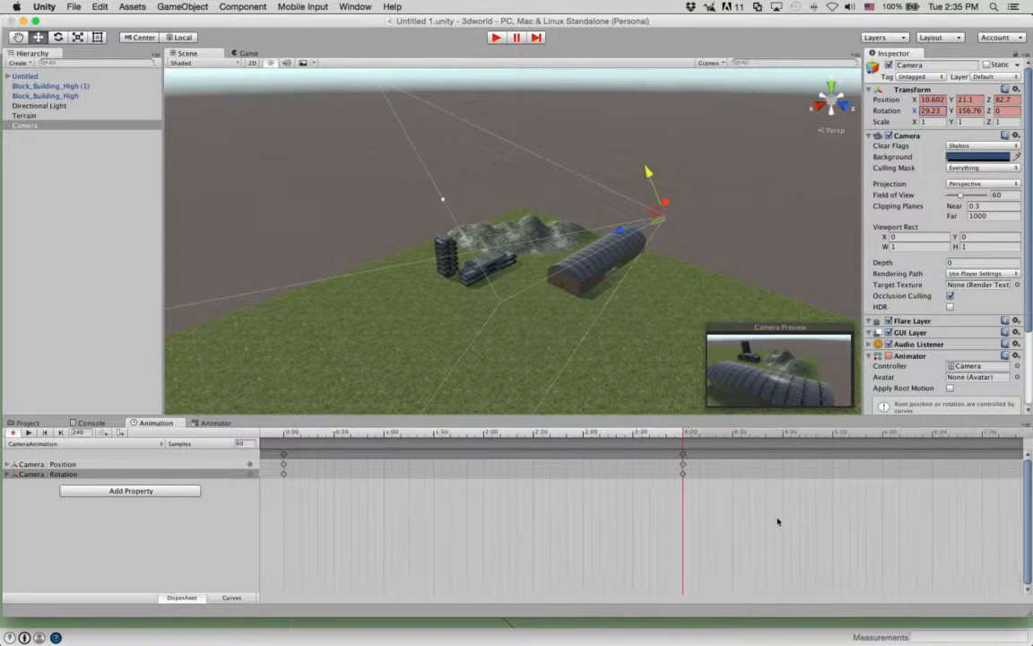
left_click(825, 437)
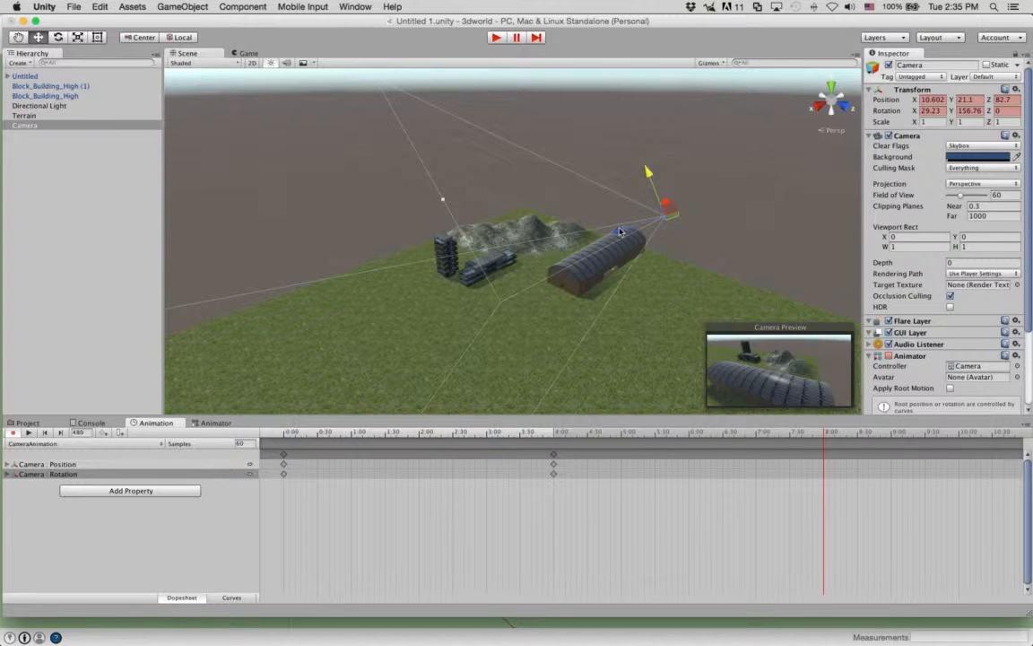
left_click_drag(620, 234, 610, 229)
left_click_drag(639, 175, 631, 159)
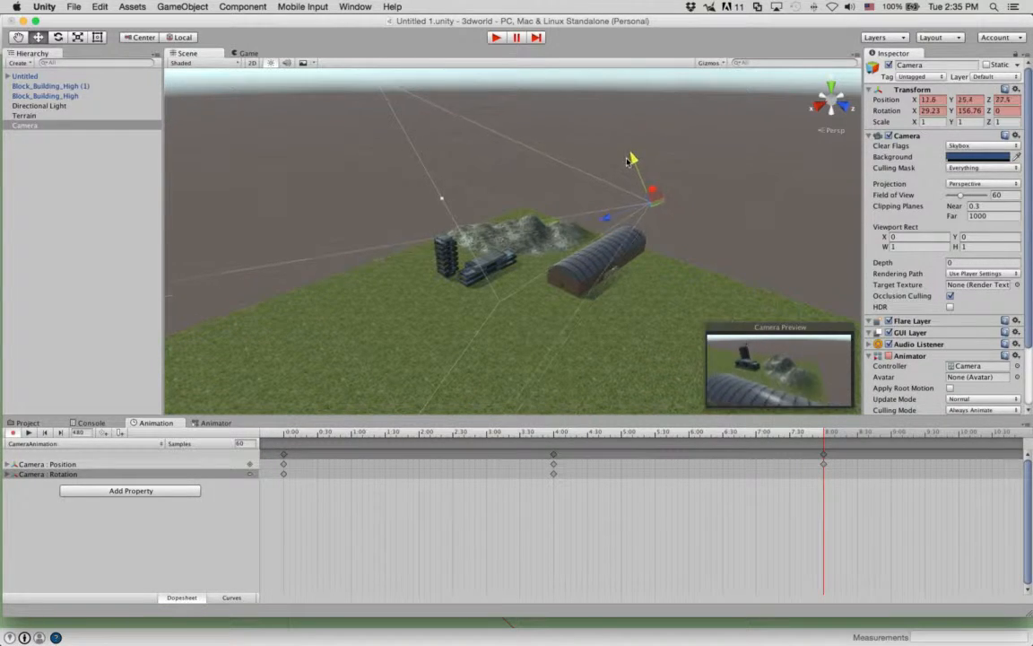
left_click_drag(609, 222, 440, 240)
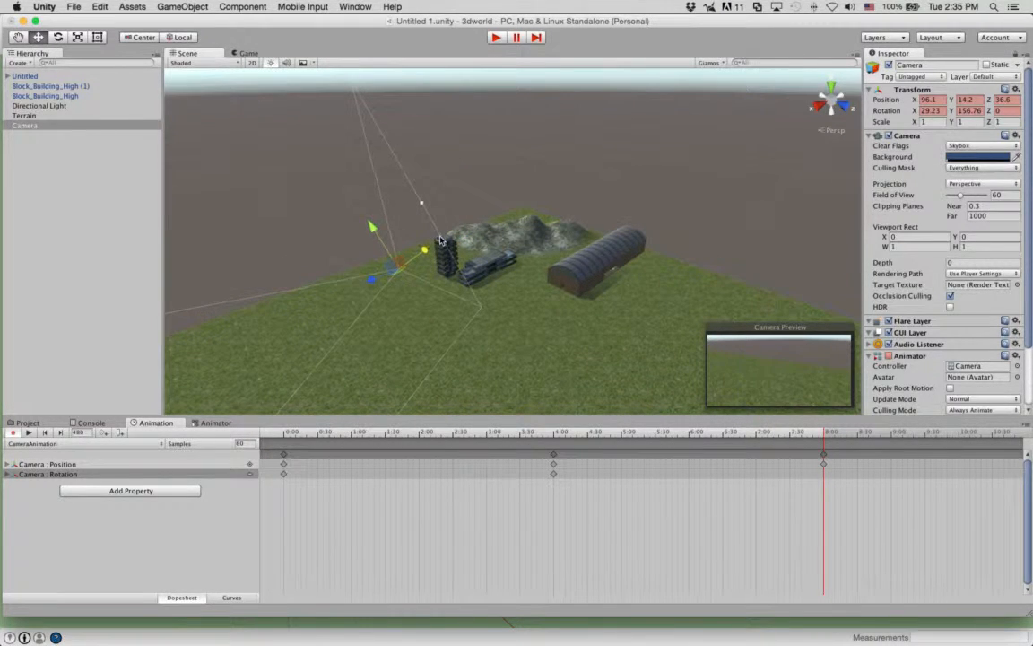
Set the Camera's X rotation to 0 at 8:00 and turn it toward the tall building with a Y rotation of about -86.6
left_click(938, 111)
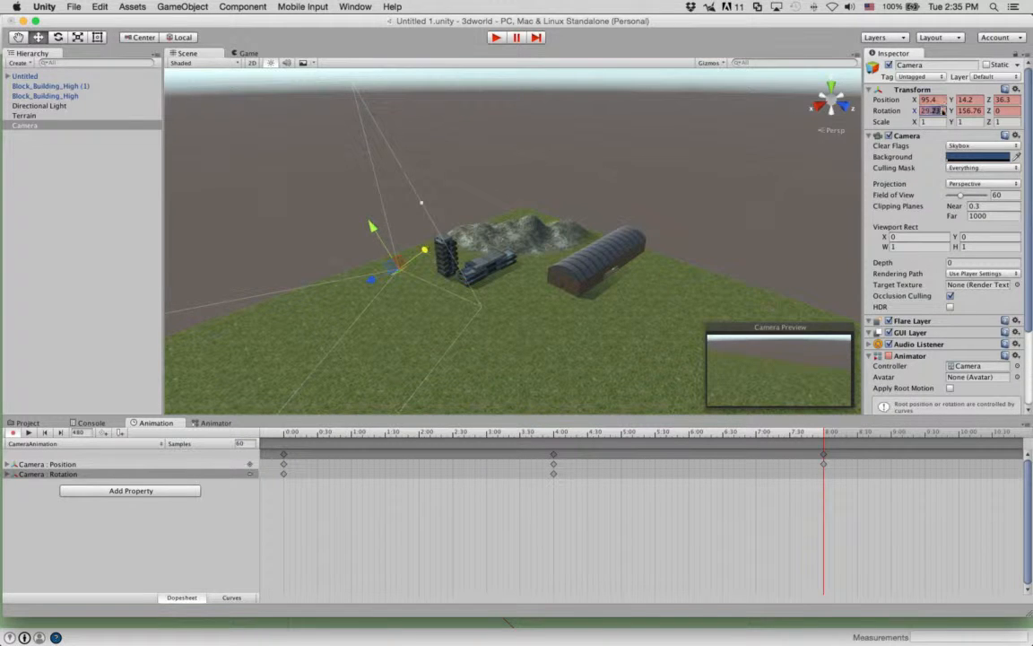
type("0")
key("Tab")
type("0")
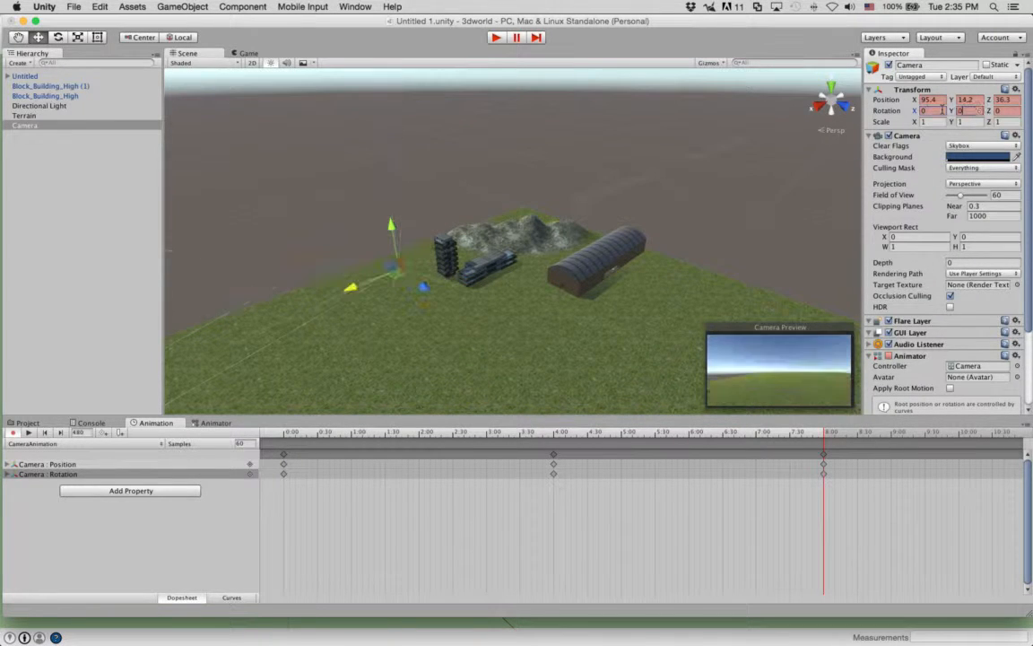
left_click_drag(942, 112, 0, 62)
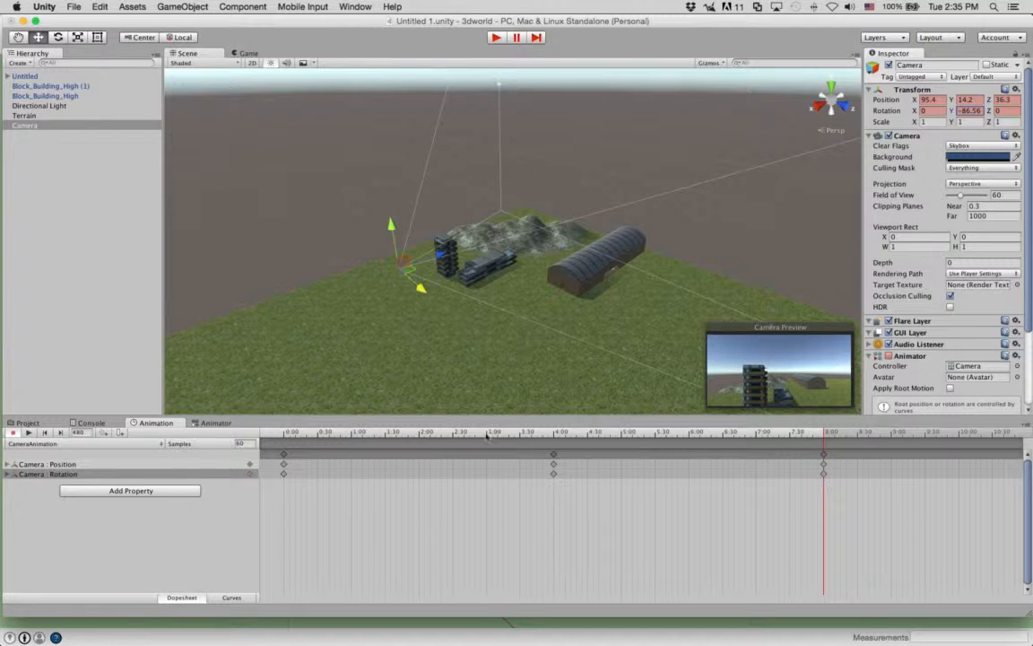
Add a 12:00 keyframe with the Camera's Y rotation at 0 and its position at about X 30.7, Y 14.2, Z -20.5
scroll(634, 529, "down", 5)
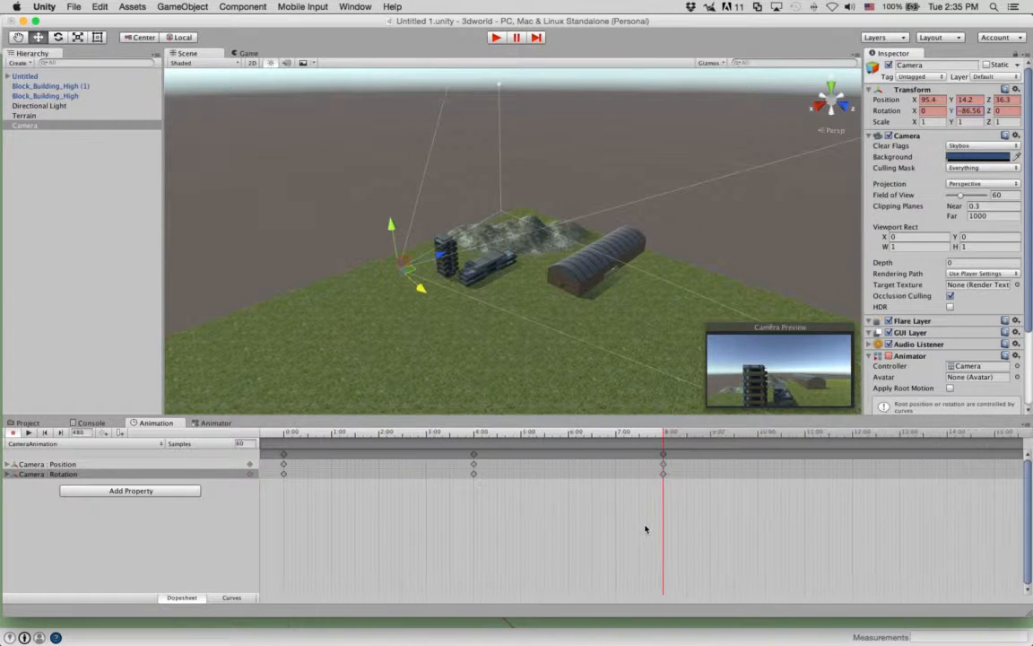
left_click(761, 436)
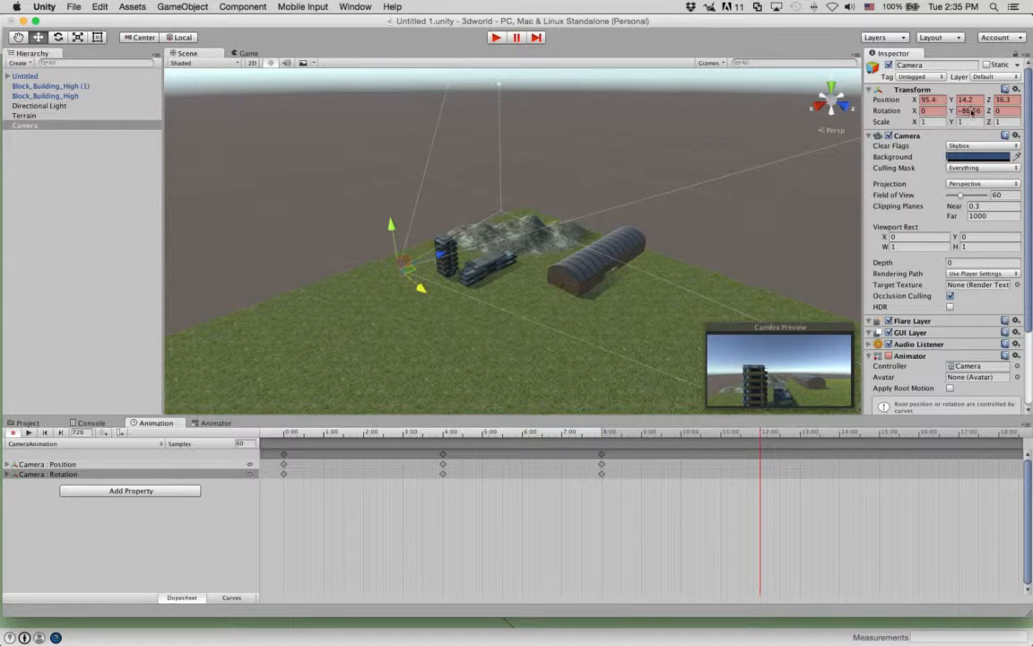
type("0")
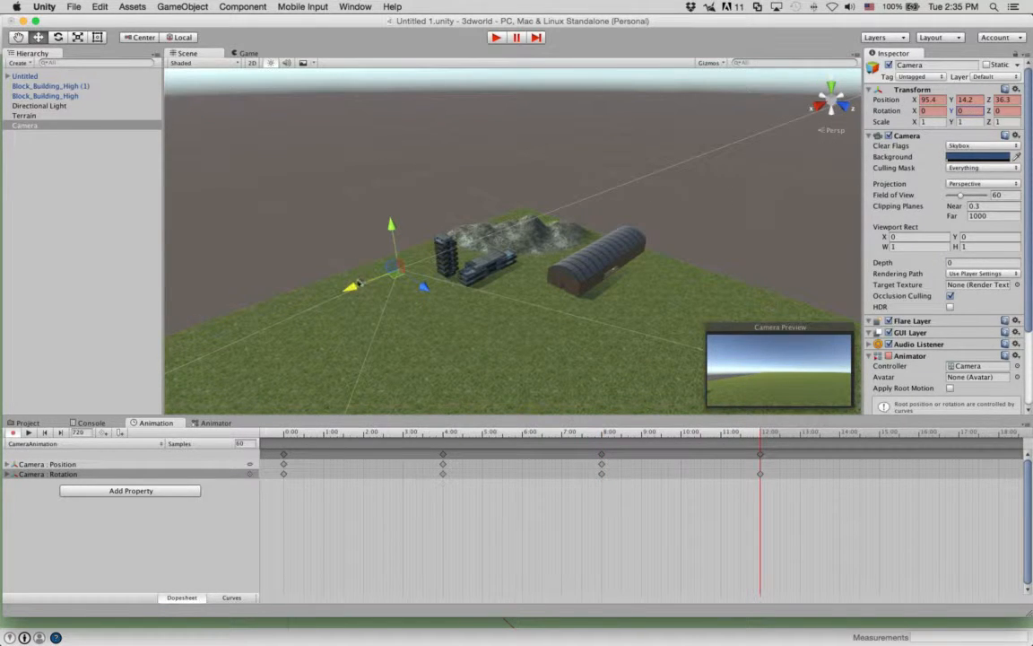
left_click_drag(351, 287, 478, 168)
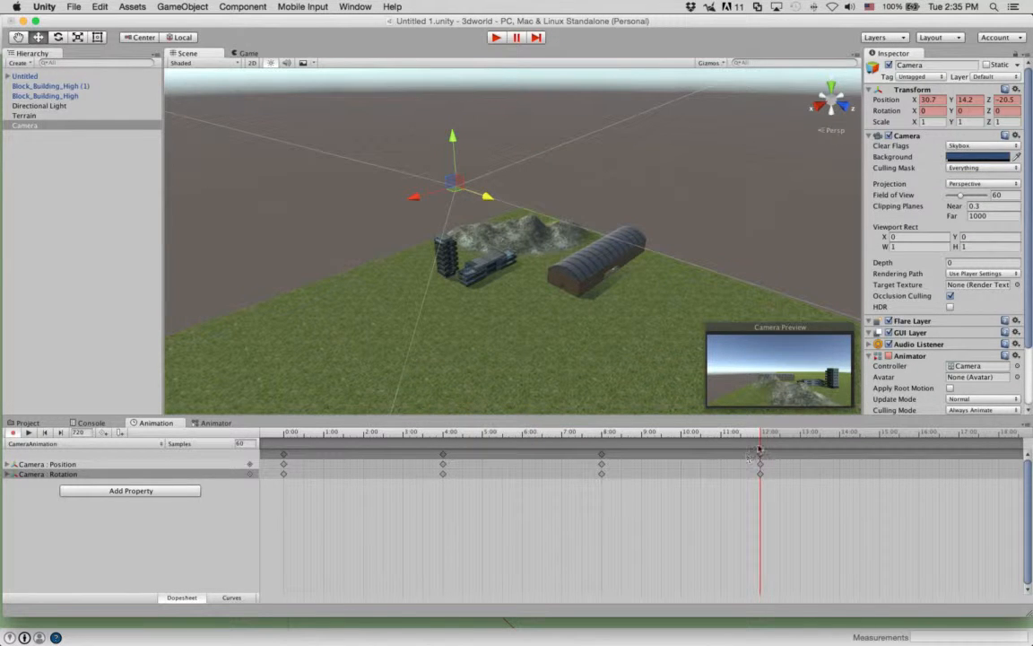
Run the scene in play mode to check the camera animation
scroll(617, 521, "down", 3)
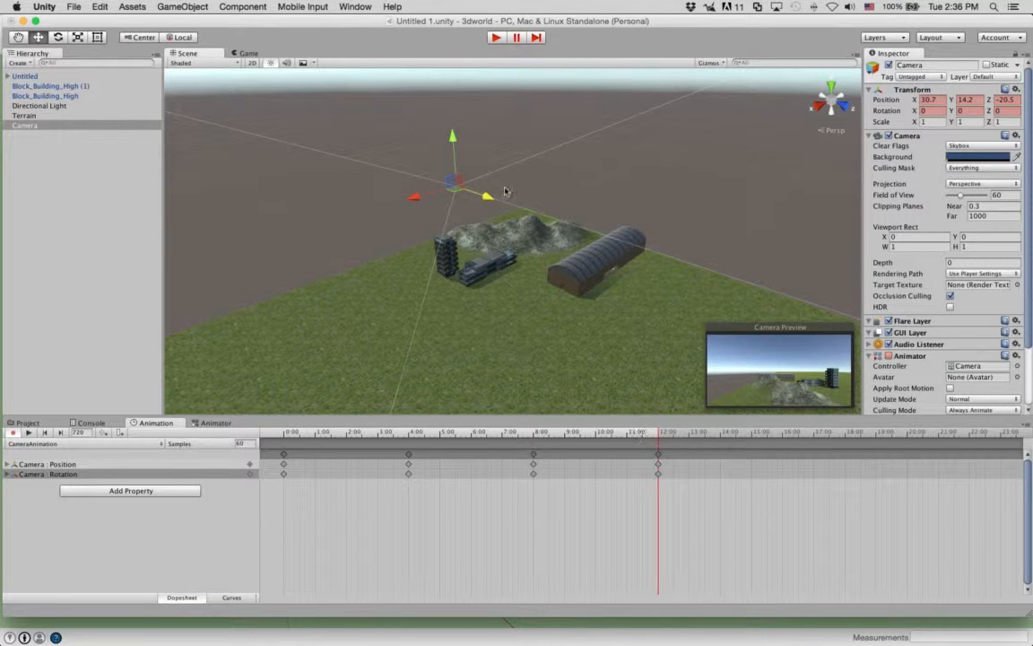
left_click(495, 38)
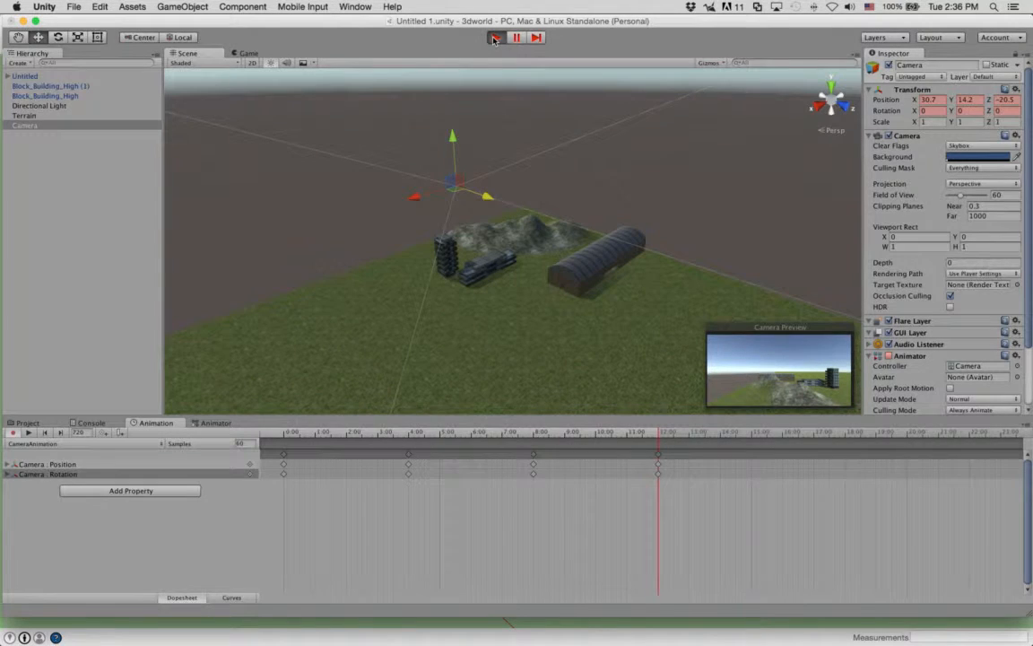